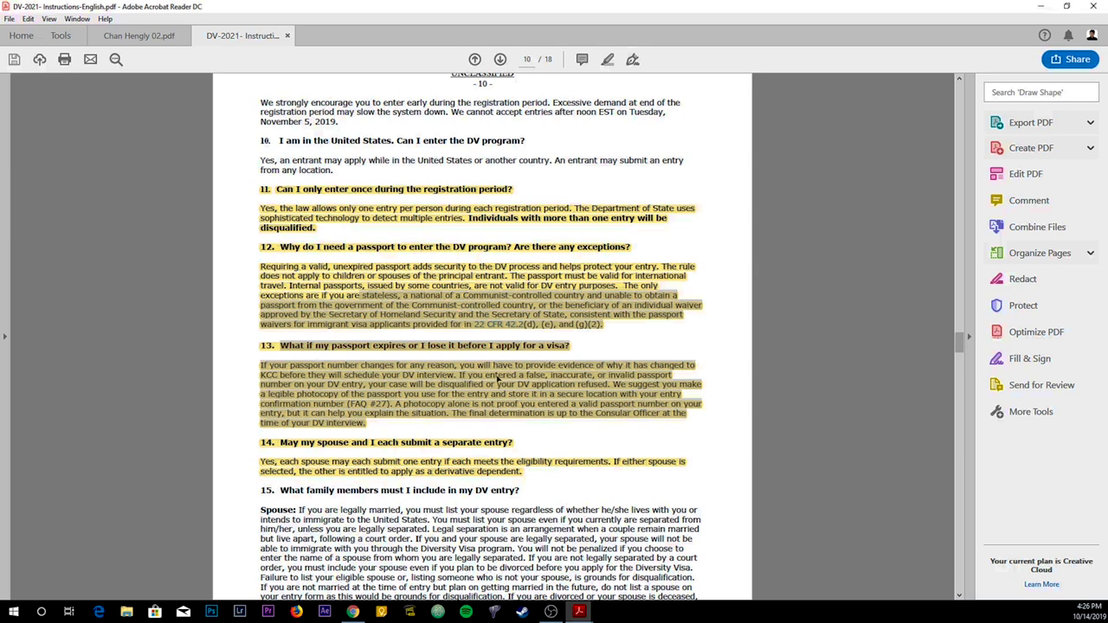
Step: Return the DV-2021 instructions PDF to page 1 and minimize Acrobat Reader to show the lottery welcome page
{"action": "scroll", "coordinate": [903, 340], "scroll_direction": "up", "scroll_amount": 1}
{"action": "left_click_drag", "start_coordinate": [959, 339], "coordinate": [959, 97]}
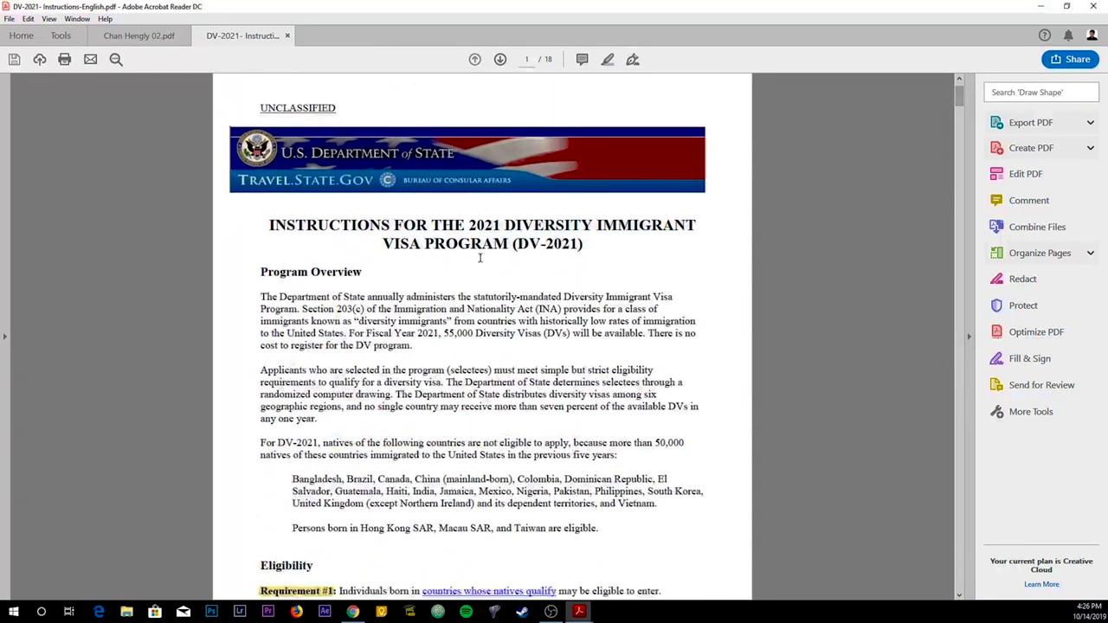
{"action": "scroll", "coordinate": [483, 263], "scroll_direction": "down", "scroll_amount": 1}
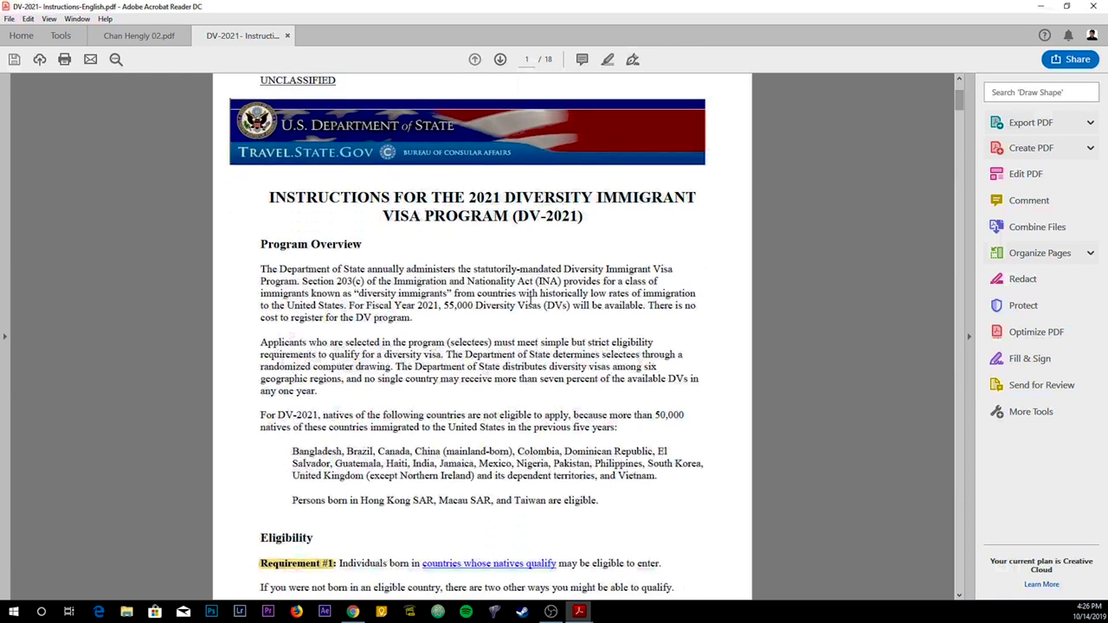
{"action": "left_click", "coordinate": [1039, 6]}
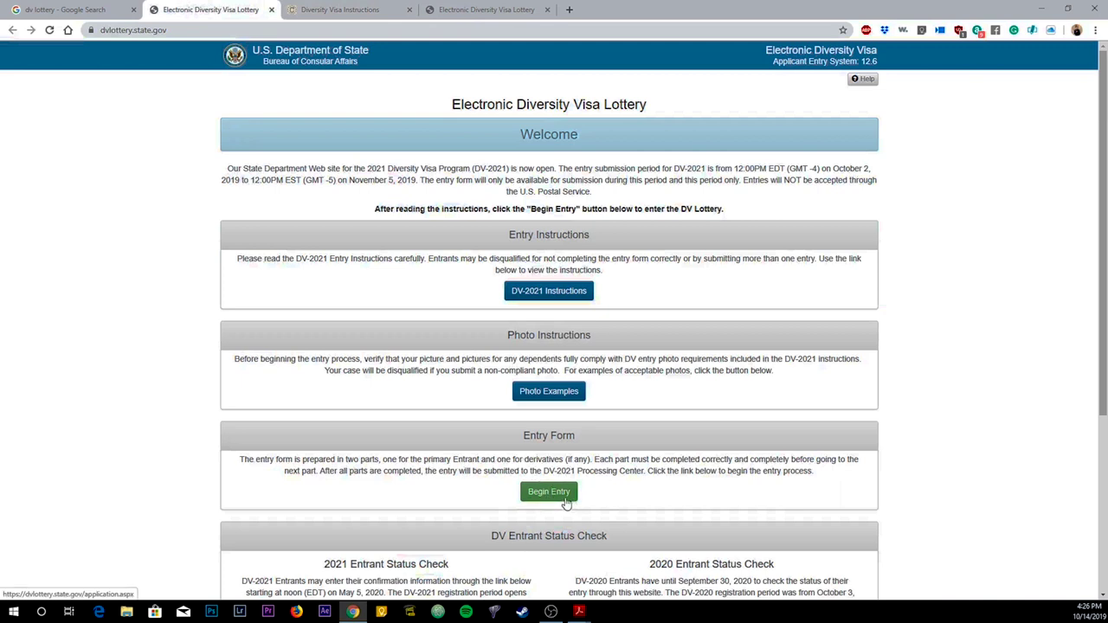
Step: Begin a new entry and submit the authentication code shown in the picture
{"action": "left_click", "coordinate": [562, 499]}
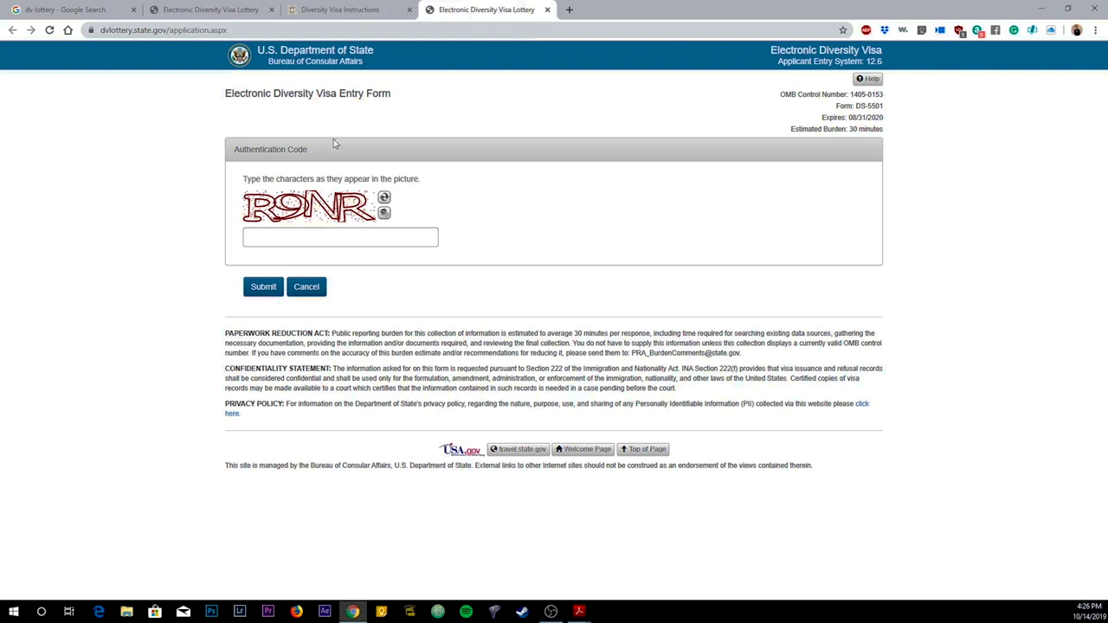
{"action": "left_click", "coordinate": [339, 237]}
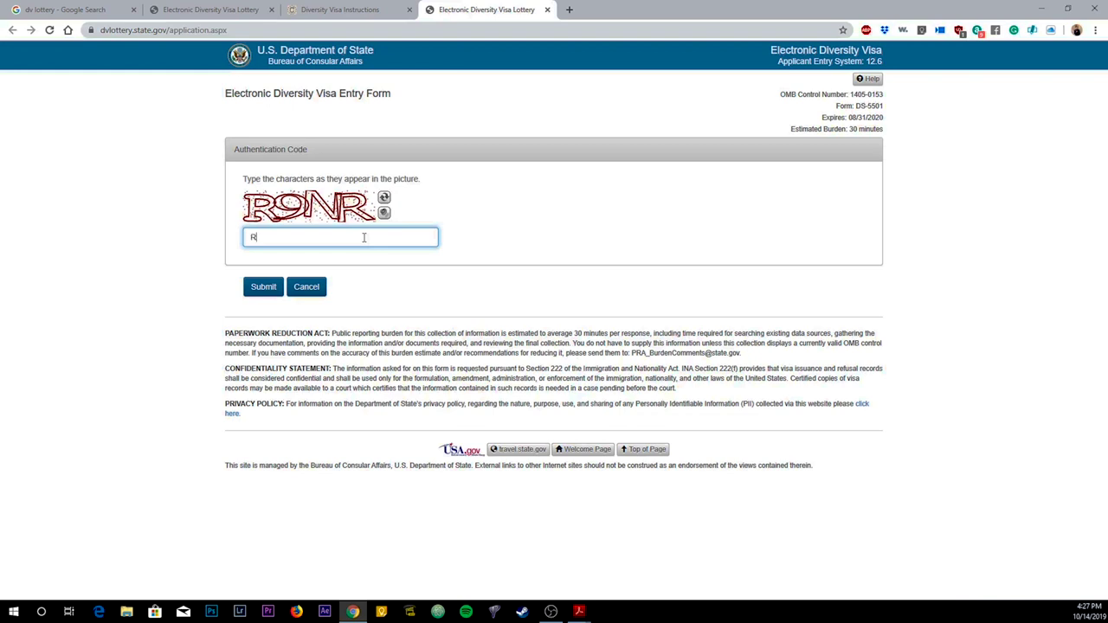
{"action": "type", "text": "NR"}
{"action": "left_click", "coordinate": [260, 288]}
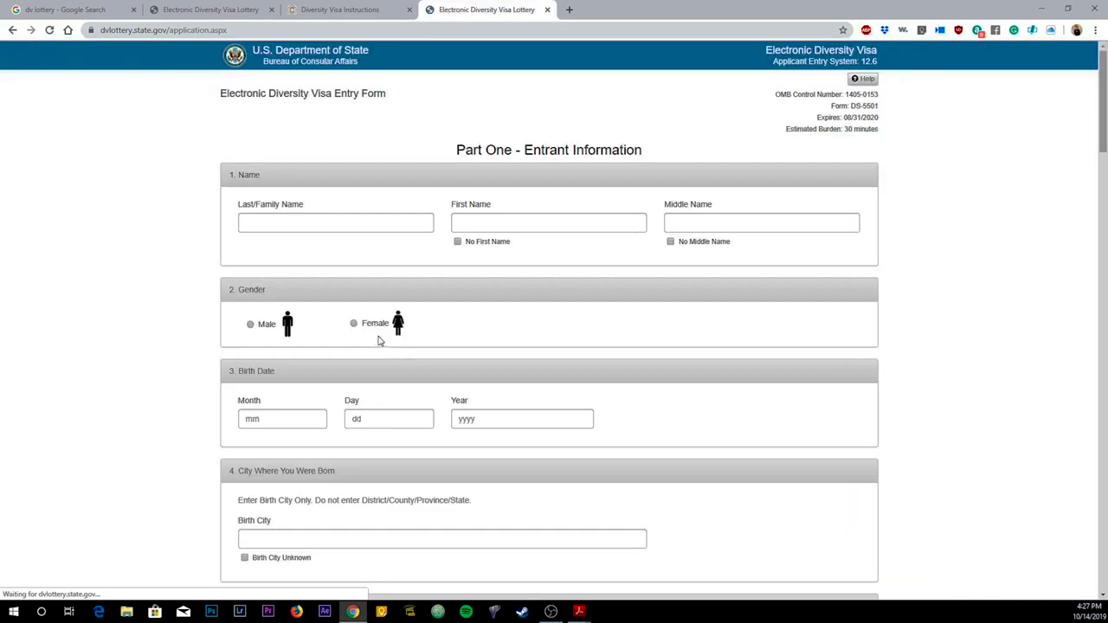
Step: Enter the entrant's last and first names, tick No Middle Name, and select Male
{"action": "left_click", "coordinate": [295, 223]}
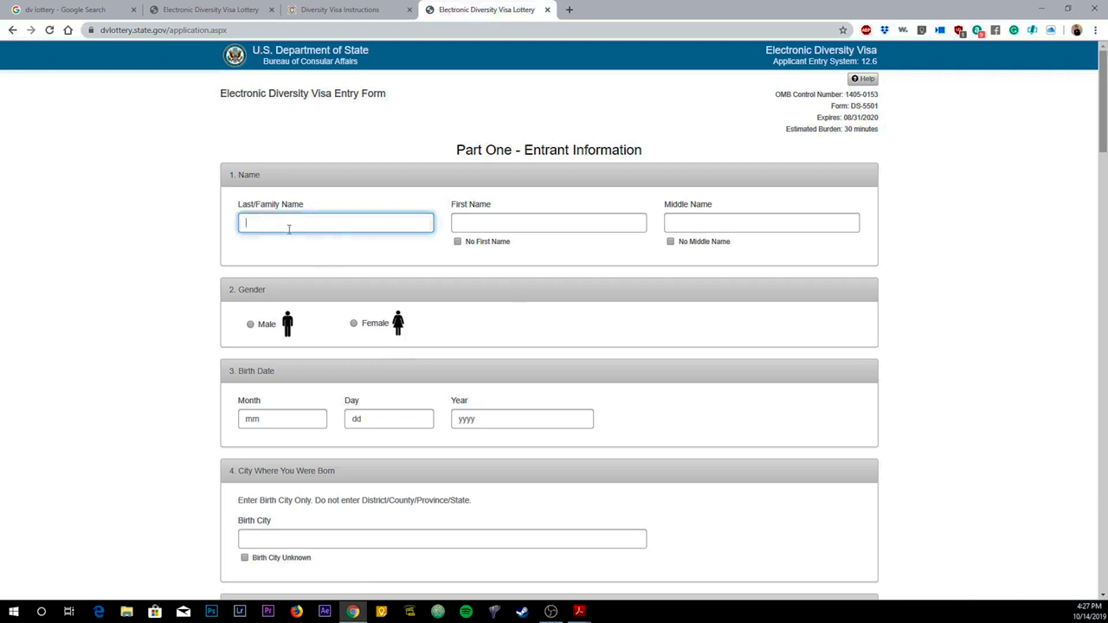
{"action": "key", "text": "Tab"}
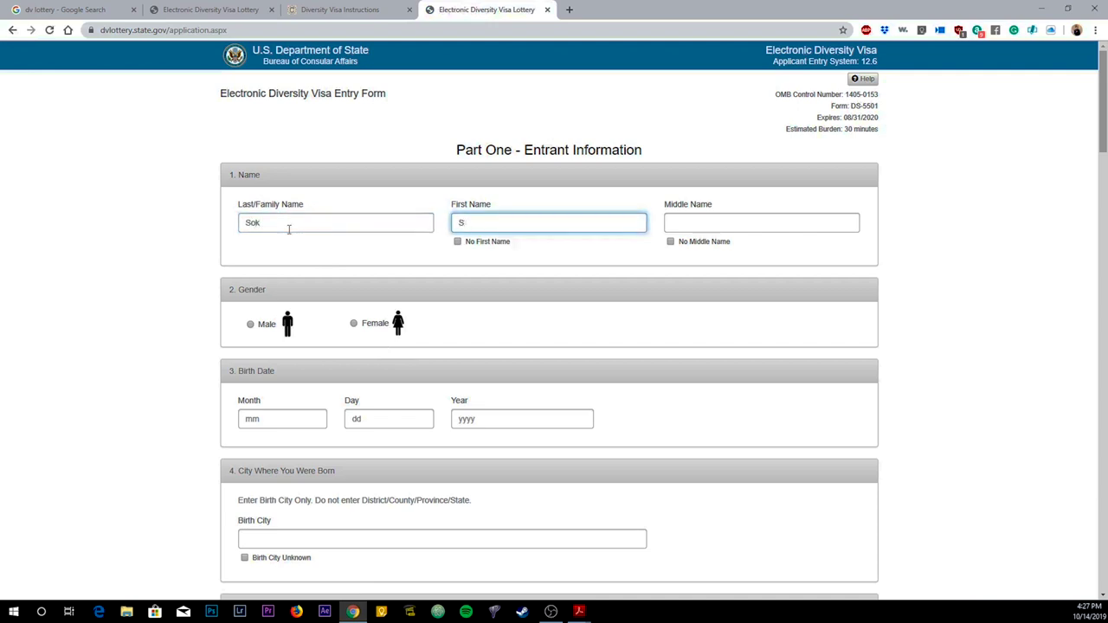
{"action": "key", "text": "ctrl+a"}
{"action": "left_click", "coordinate": [671, 243]}
{"action": "scroll", "coordinate": [621, 261], "scroll_direction": "down", "scroll_amount": 1}
{"action": "left_click", "coordinate": [254, 213]}
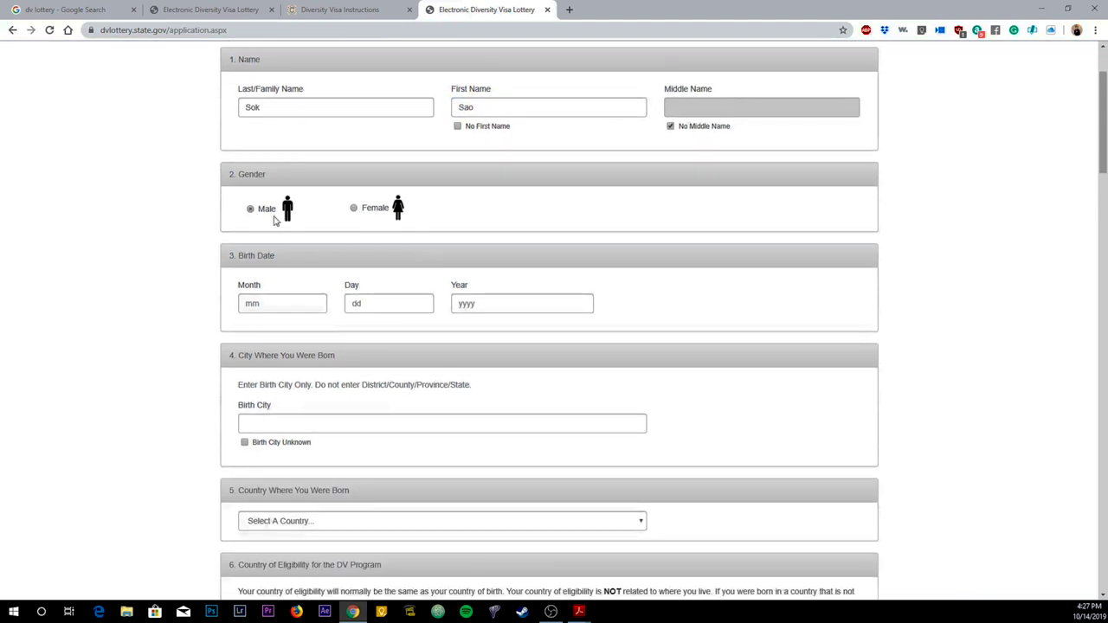
Step: Enter the birth date as 01/01/1990
{"action": "left_click", "coordinate": [259, 307]}
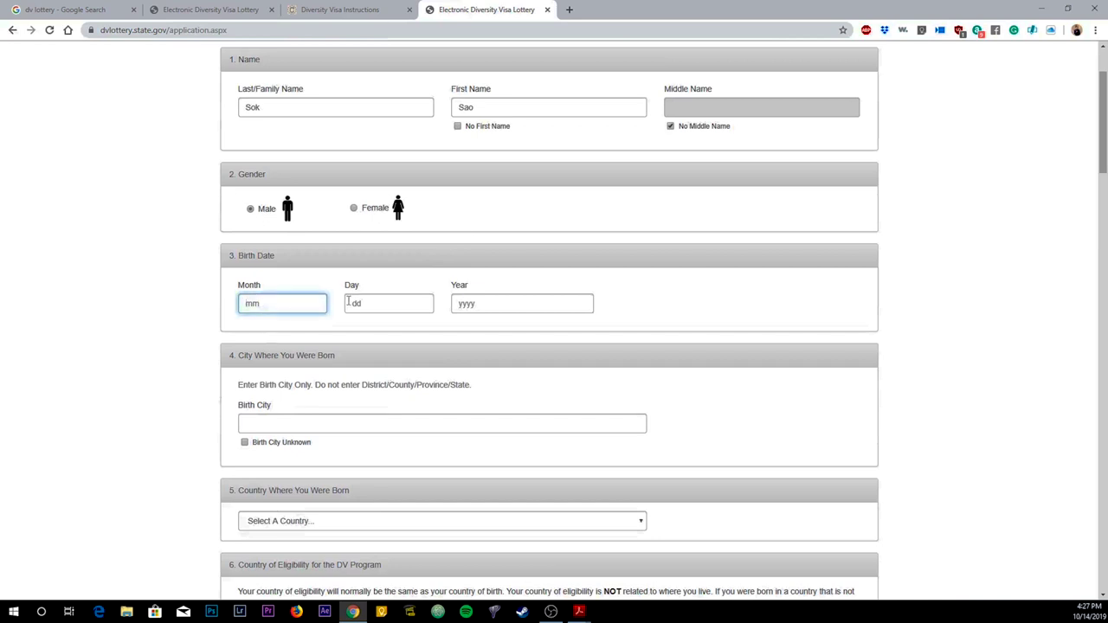
{"action": "type", "text": "01"}
{"action": "left_click", "coordinate": [348, 302]}
{"action": "type", "text": "0"}
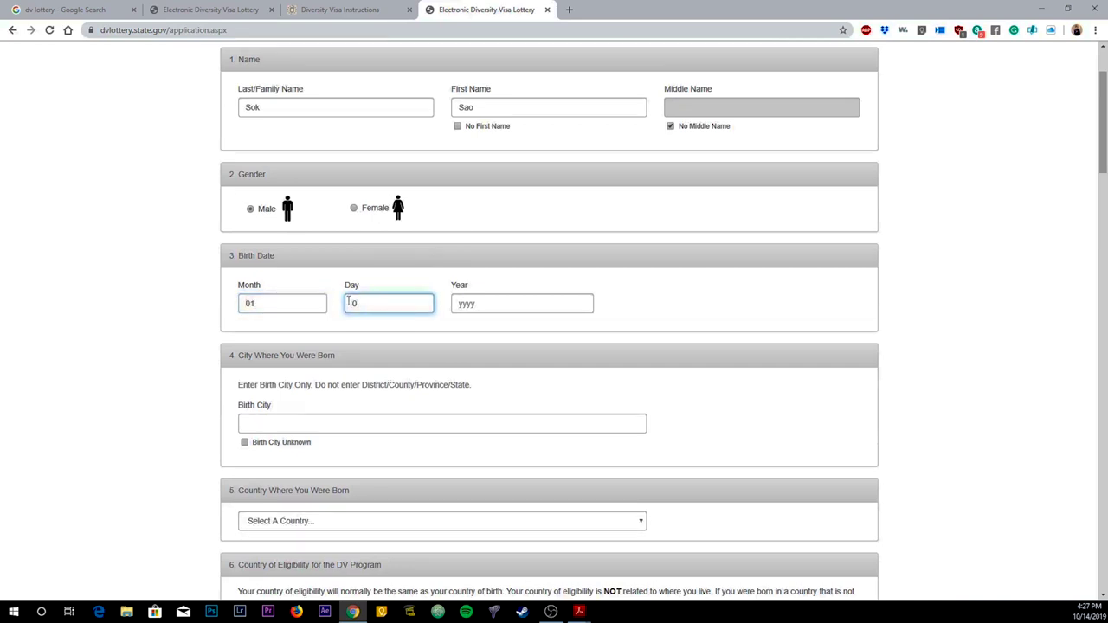
{"action": "type", "text": "1"}
{"action": "left_click", "coordinate": [505, 303]}
{"action": "type", "text": "1994"}
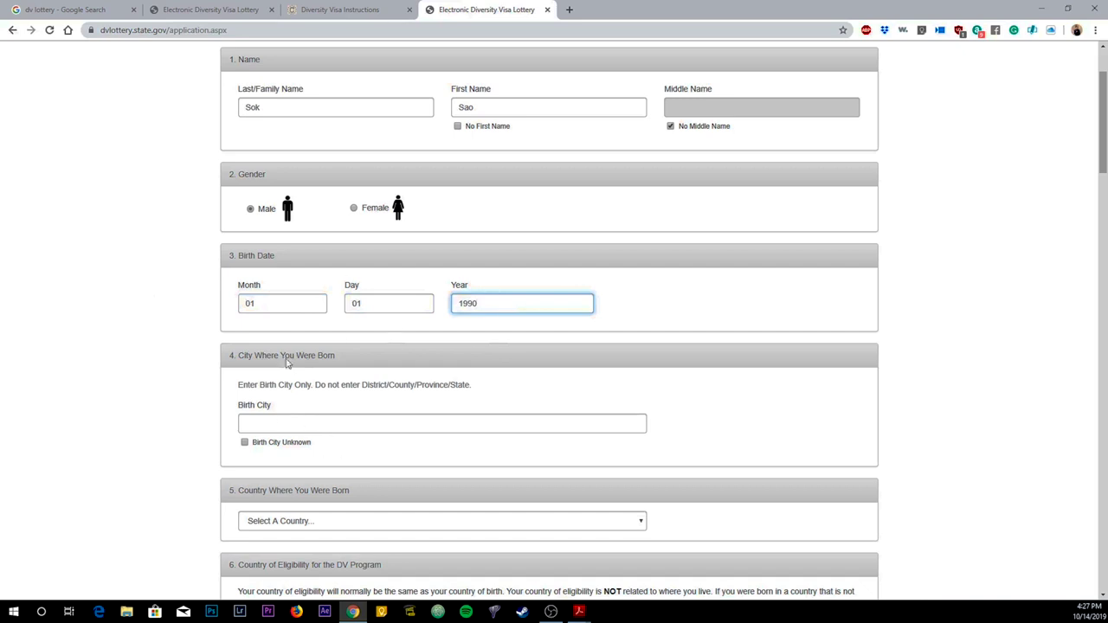
Step: Set the birth city to Phnom Penh and the birth country to Cambodia
{"action": "left_click", "coordinate": [268, 423]}
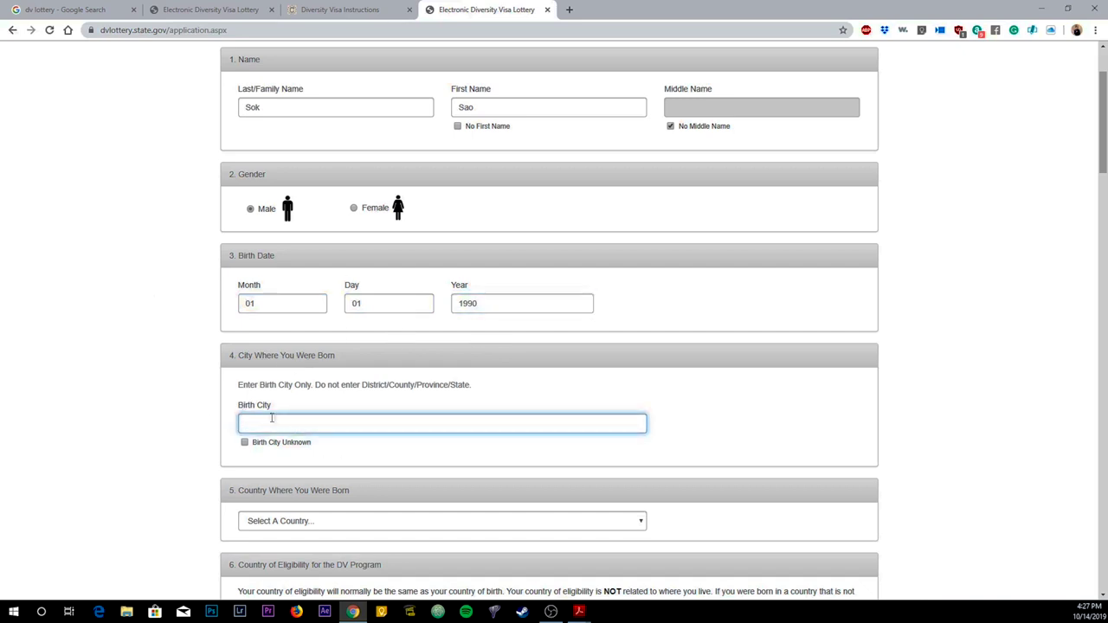
{"action": "type", "text": "Phnom Penh"}
{"action": "left_click", "coordinate": [317, 413]}
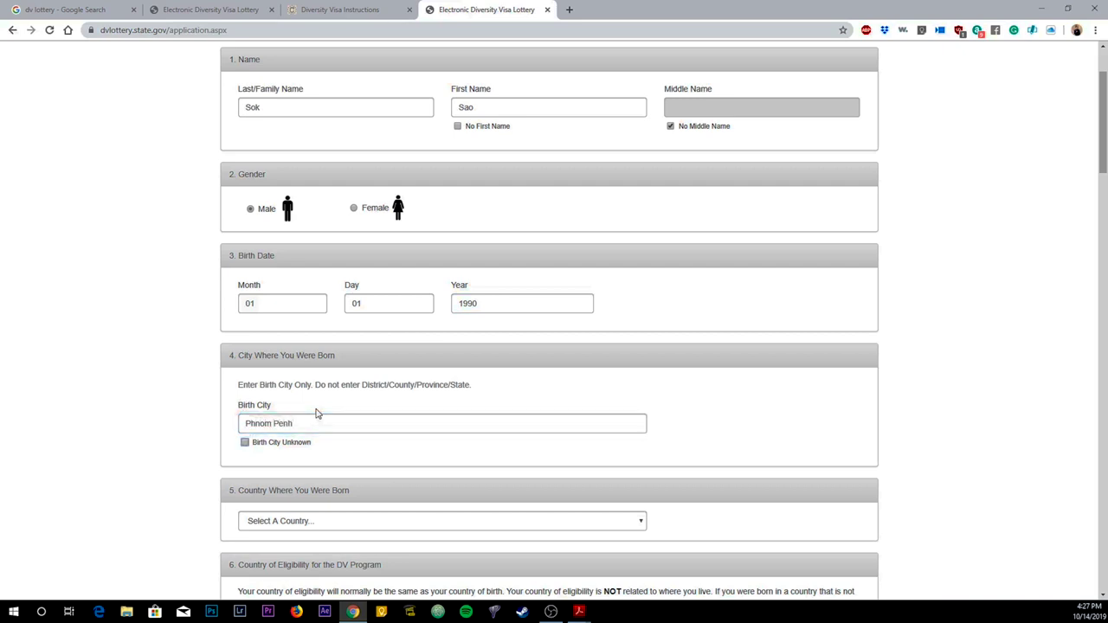
{"action": "scroll", "coordinate": [321, 465], "scroll_direction": "down", "scroll_amount": 2}
{"action": "left_click", "coordinate": [311, 349]}
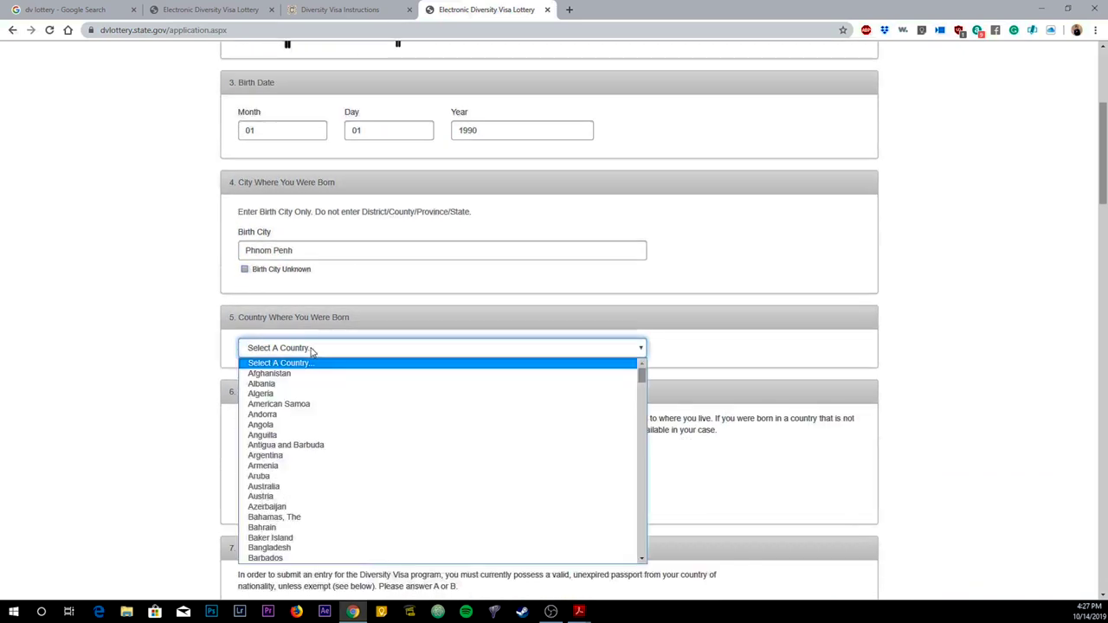
{"action": "type", "text": "cam"}
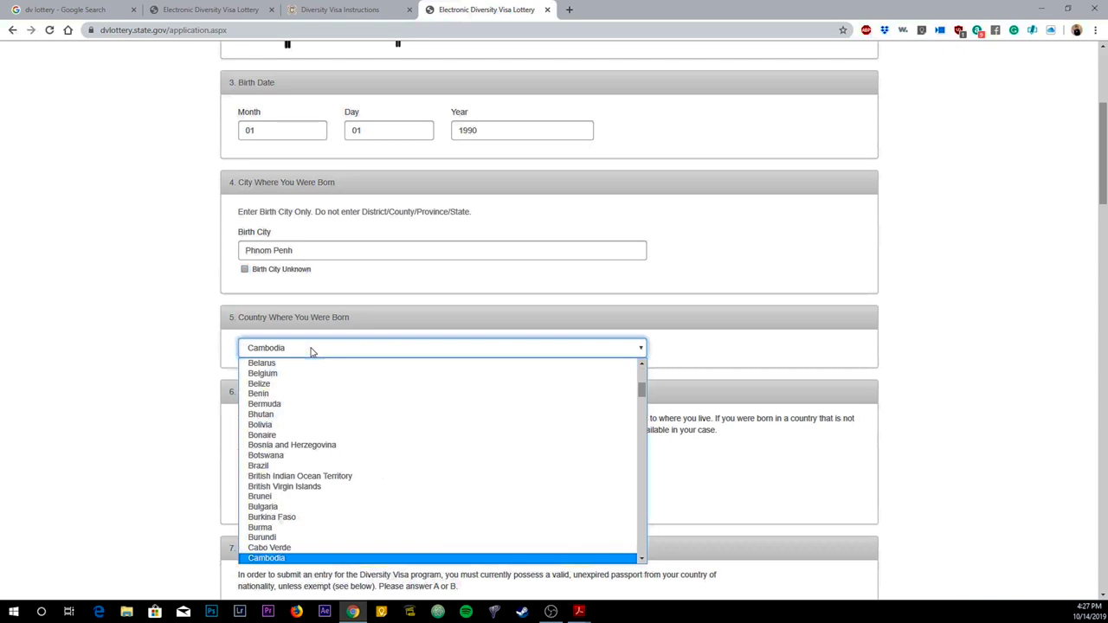
{"action": "key", "text": "Return"}
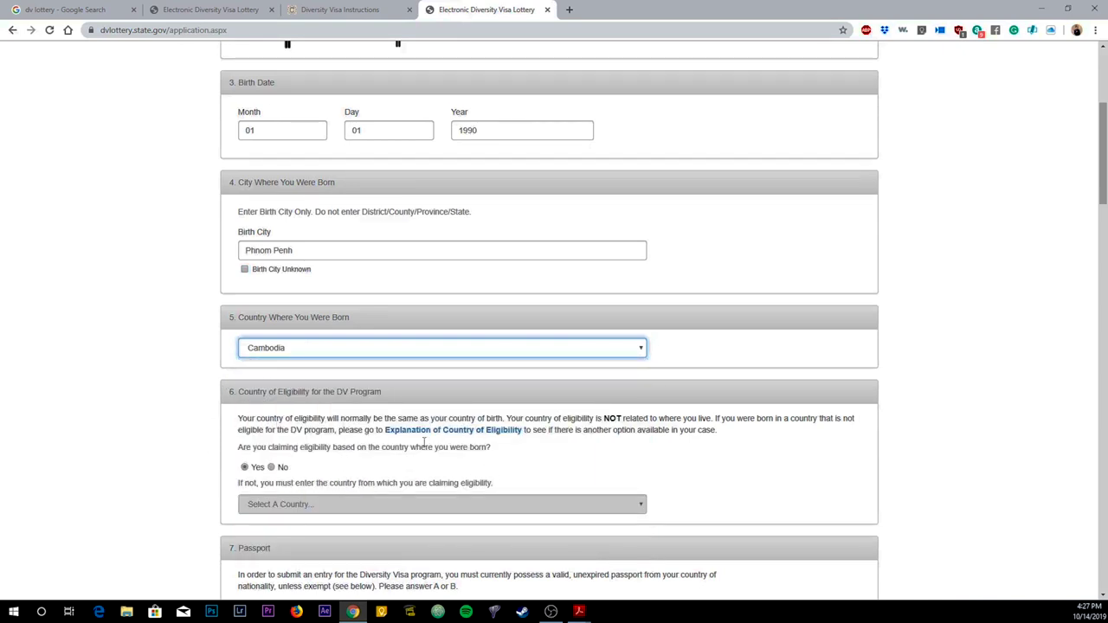
{"action": "scroll", "coordinate": [339, 440], "scroll_direction": "down", "scroll_amount": 1}
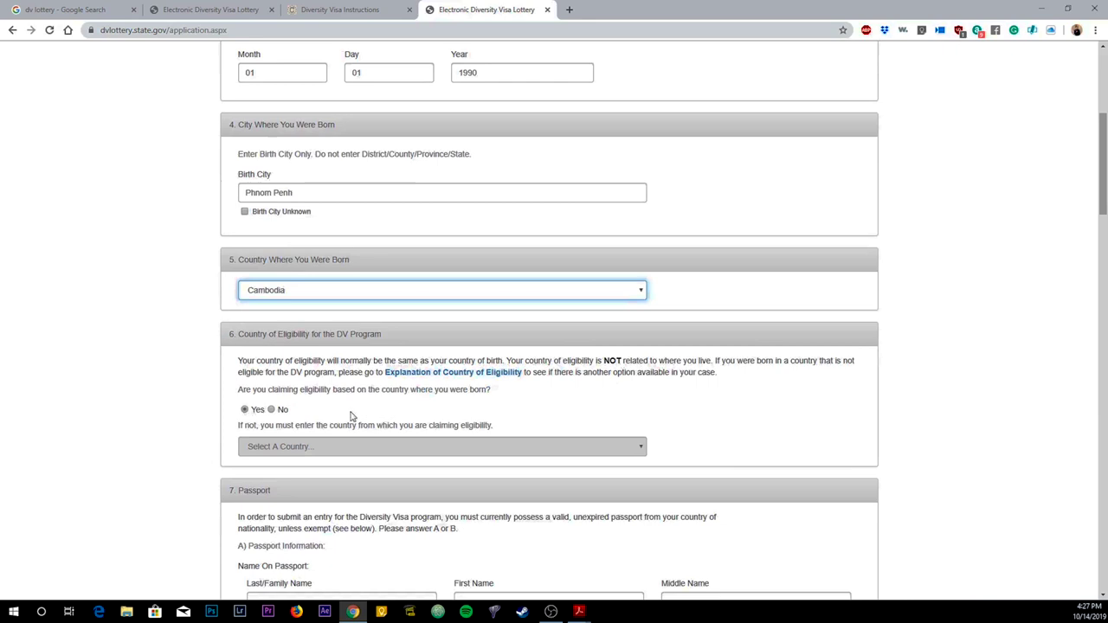
{"action": "scroll", "coordinate": [299, 380], "scroll_direction": "down", "scroll_amount": 5}
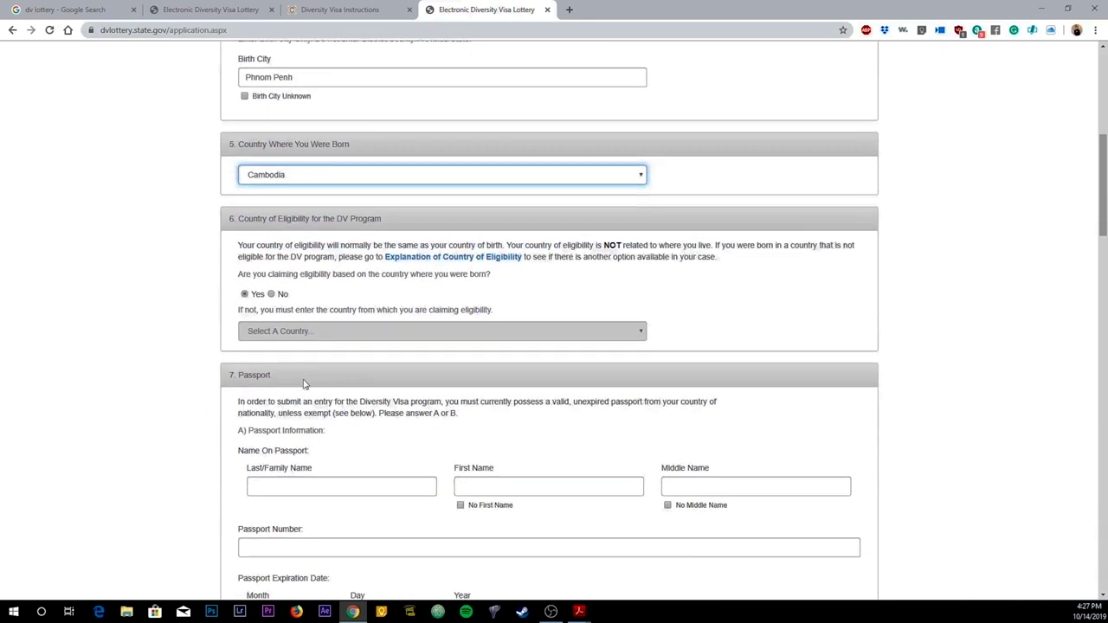
{"action": "scroll", "coordinate": [317, 366], "scroll_direction": "up", "scroll_amount": 1}
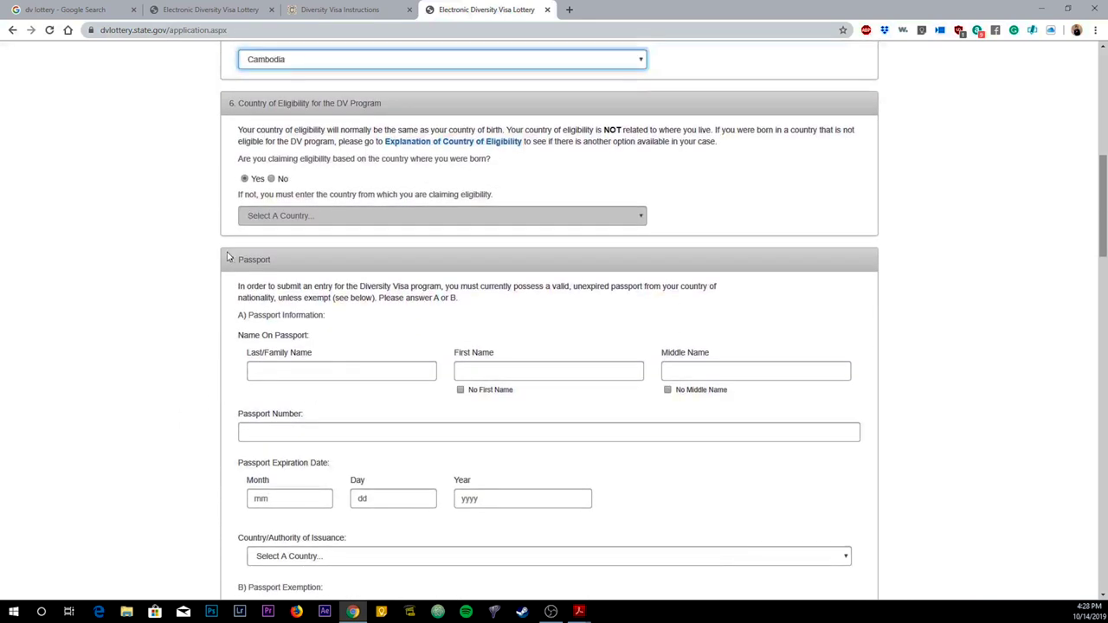
Step: Enter the last and first names on the passport and tick No Middle Name
{"action": "left_click", "coordinate": [411, 373]}
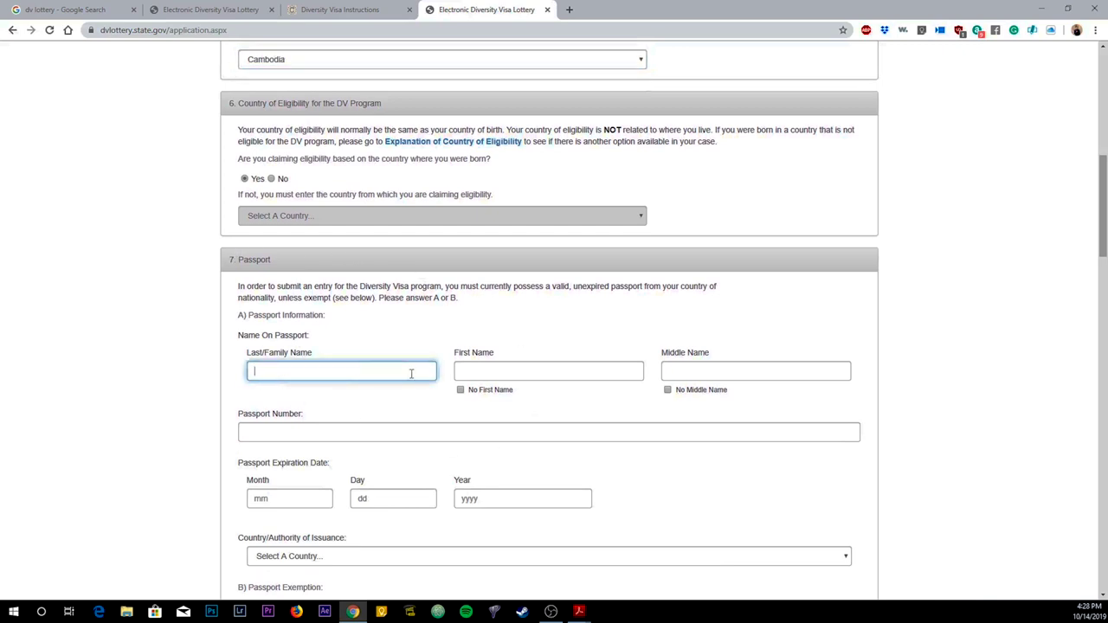
{"action": "key", "text": "Tab"}
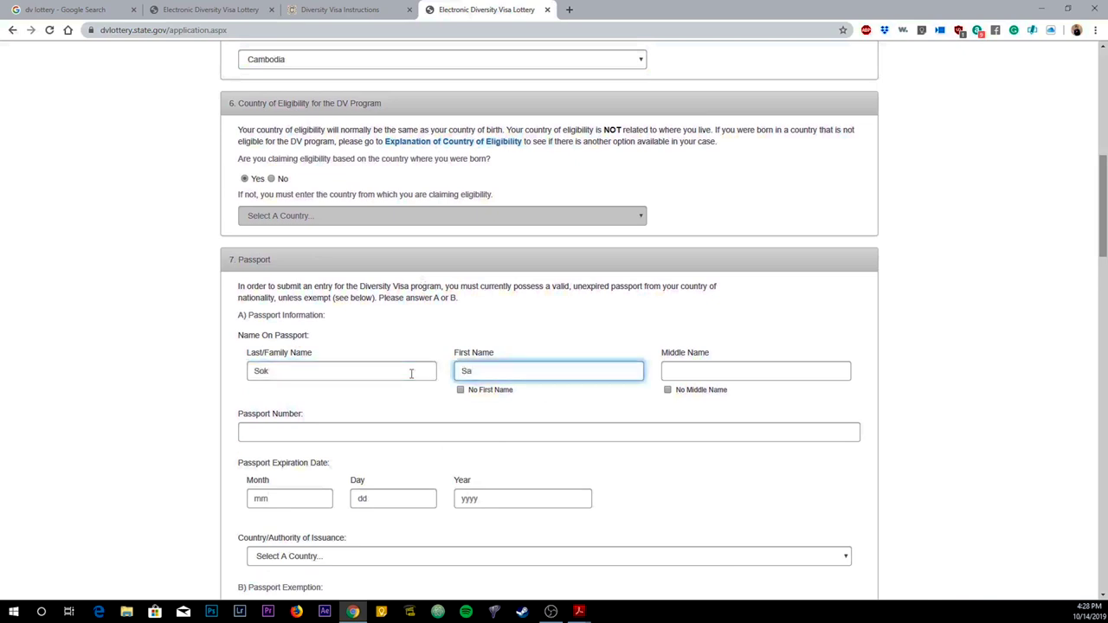
{"action": "left_click", "coordinate": [668, 389]}
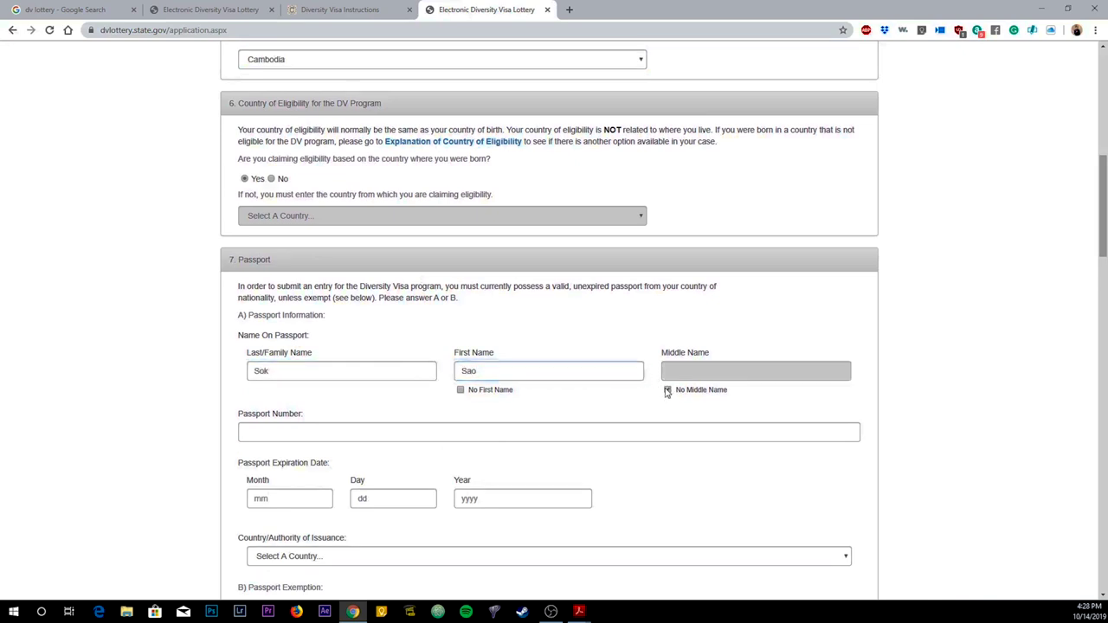
{"action": "scroll", "coordinate": [523, 401], "scroll_direction": "down", "scroll_amount": 1}
Step: Enter the passport number and the 01/01/2025 expiration date
{"action": "left_click", "coordinate": [298, 373]}
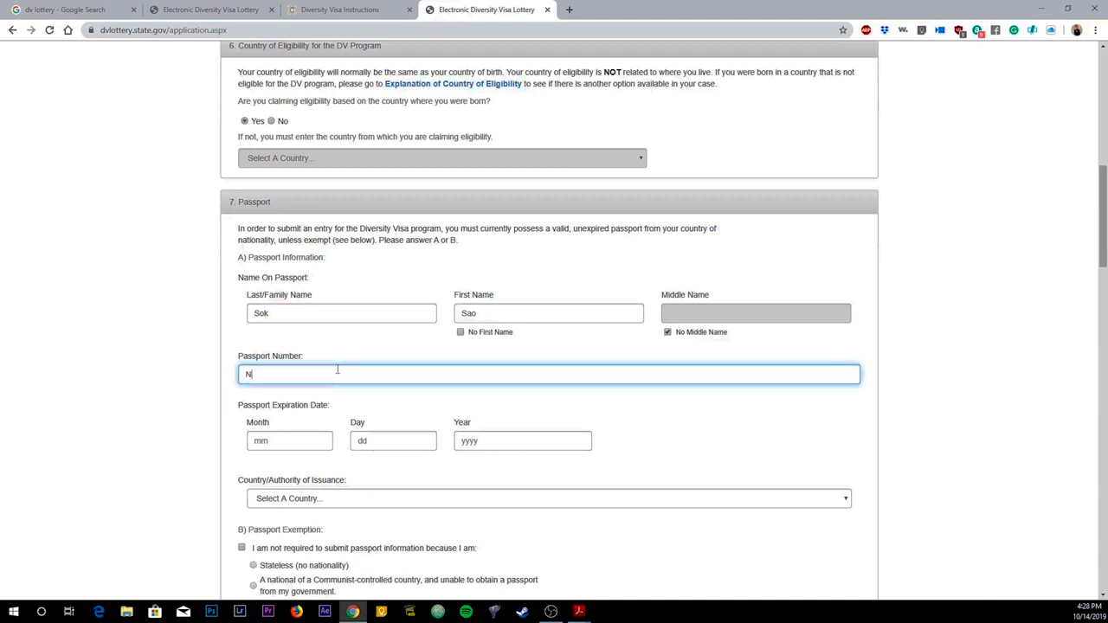
{"action": "scroll", "coordinate": [338, 371], "scroll_direction": "down", "scroll_amount": 2}
{"action": "left_click", "coordinate": [393, 326]}
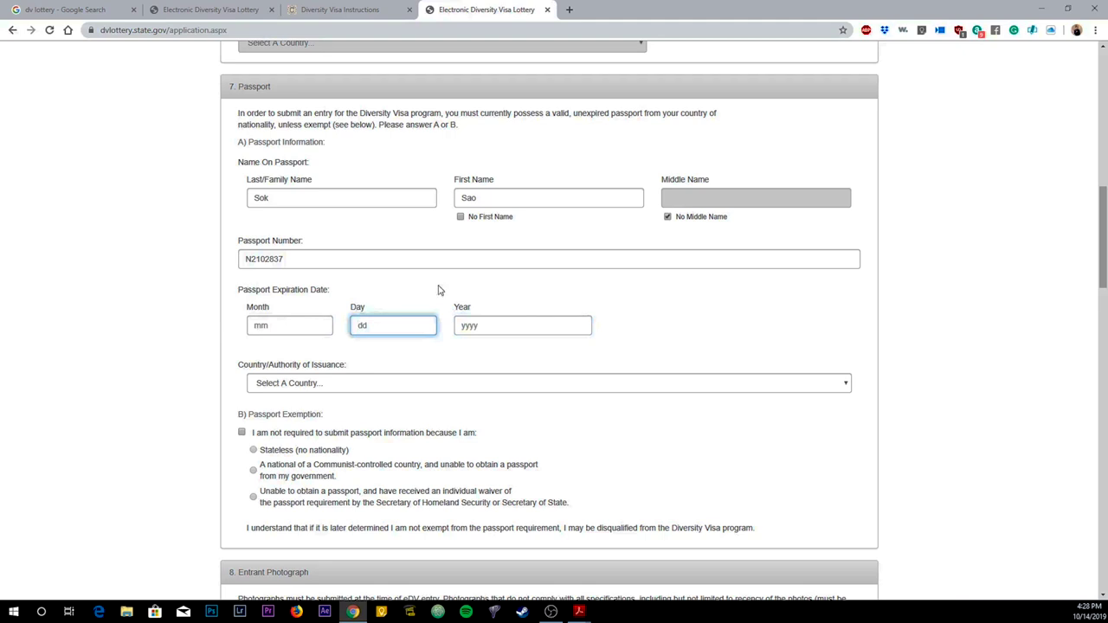
{"action": "left_click", "coordinate": [325, 325]}
{"action": "type", "text": "0"}
{"action": "type", "text": "0"}
{"action": "type", "text": "1"}
{"action": "key", "text": "BackSpace"}
{"action": "type", "text": "20"}
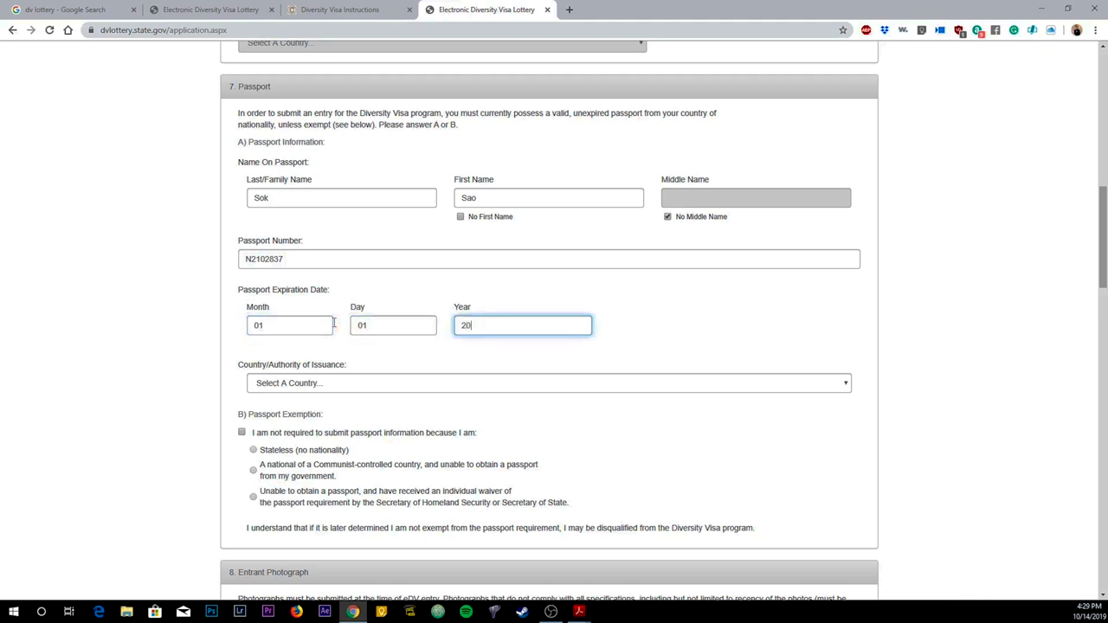
{"action": "type", "text": "25"}
Step: Set Cambodia as the passport's country of issuance
{"action": "left_click", "coordinate": [284, 385]}
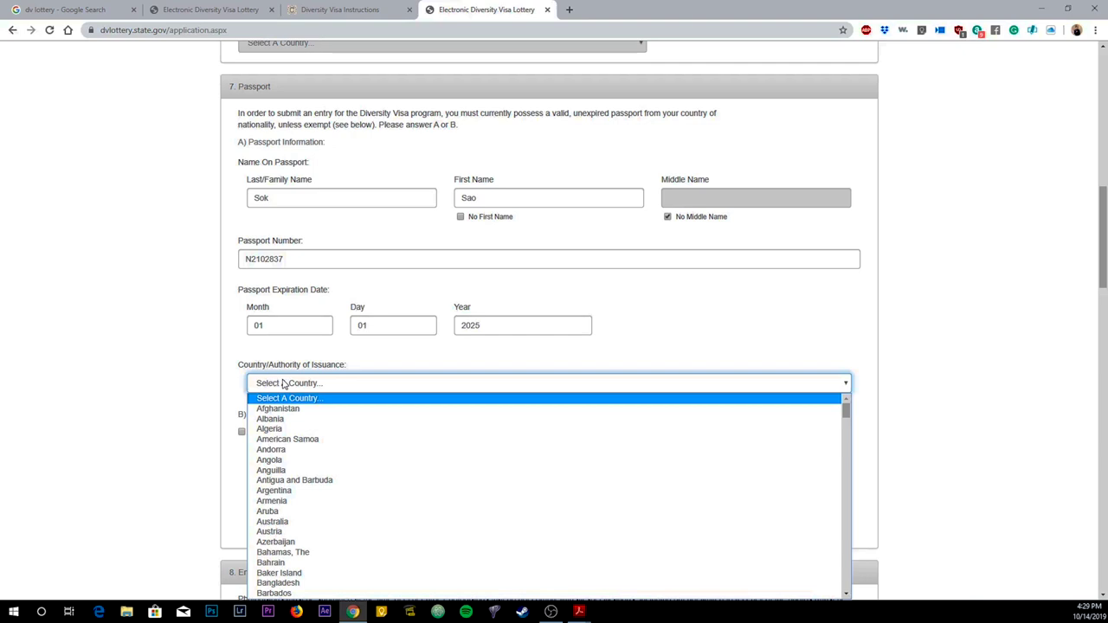
{"action": "type", "text": "cam"}
{"action": "key", "text": "Return"}
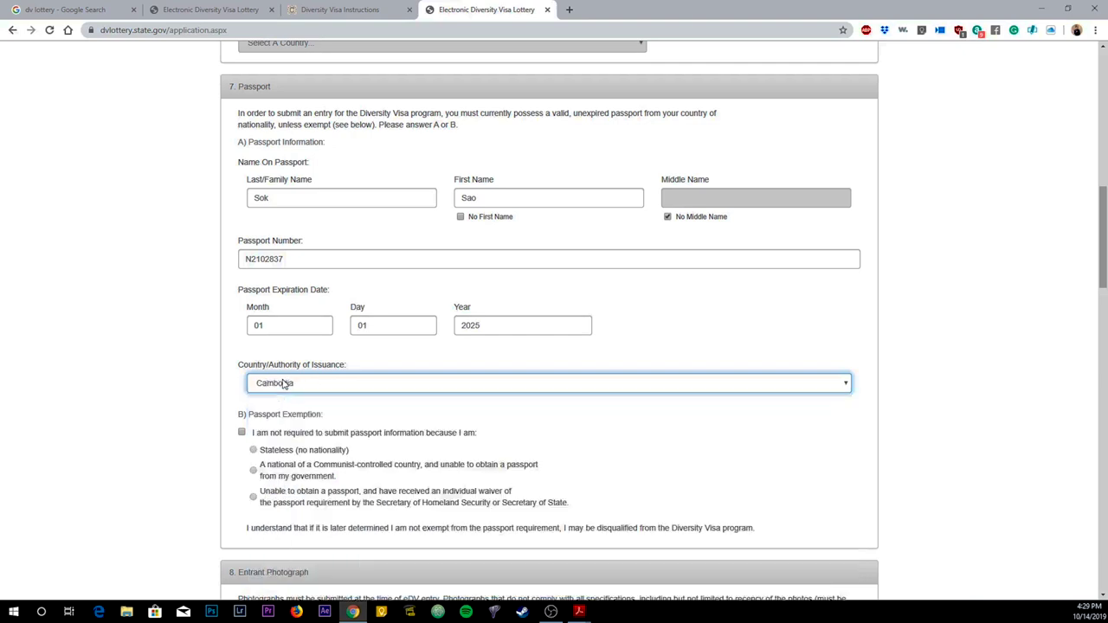
{"action": "scroll", "coordinate": [583, 413], "scroll_direction": "down", "scroll_amount": 1}
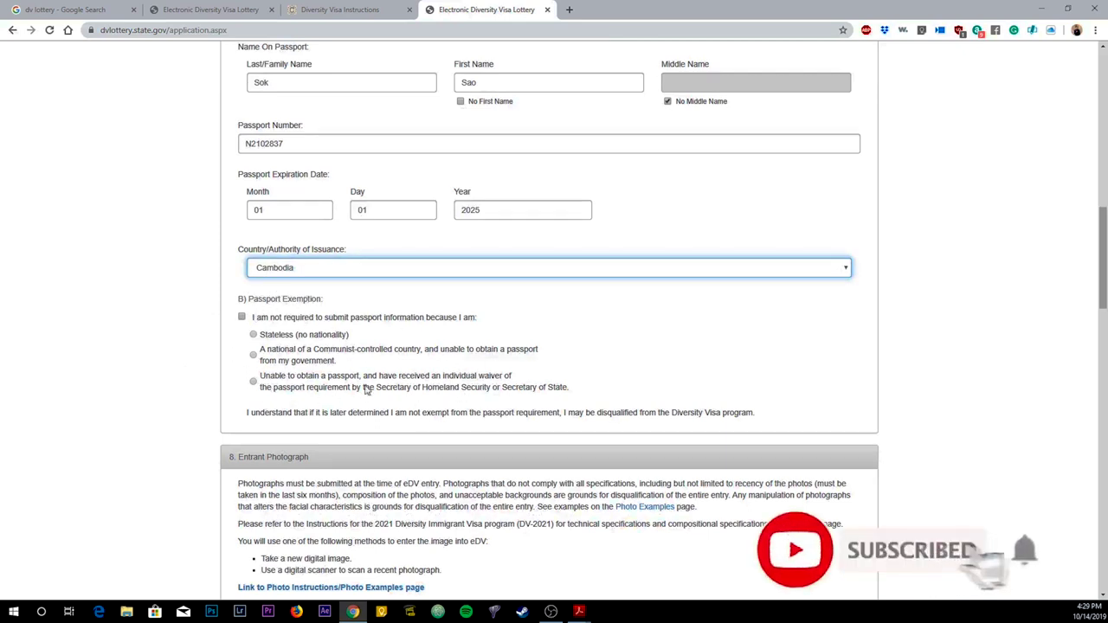
{"action": "scroll", "coordinate": [230, 363], "scroll_direction": "down", "scroll_amount": 1}
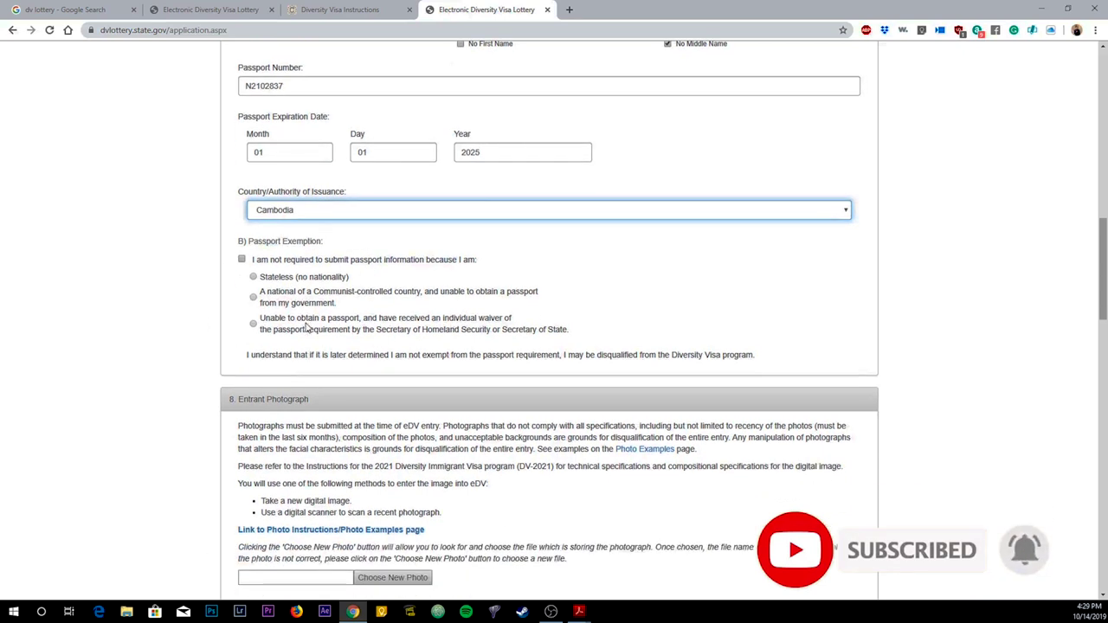
{"action": "scroll", "coordinate": [180, 315], "scroll_direction": "down", "scroll_amount": 3}
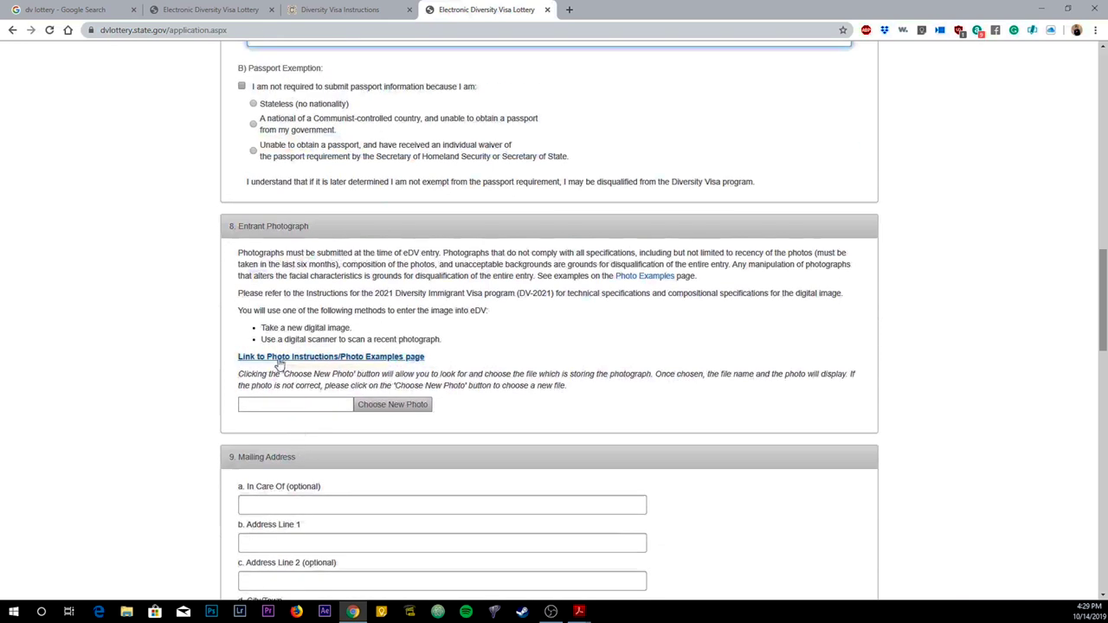
Step: Upload the entrant's portrait JPG so its preview appears in the photograph section
{"action": "left_click", "coordinate": [318, 401]}
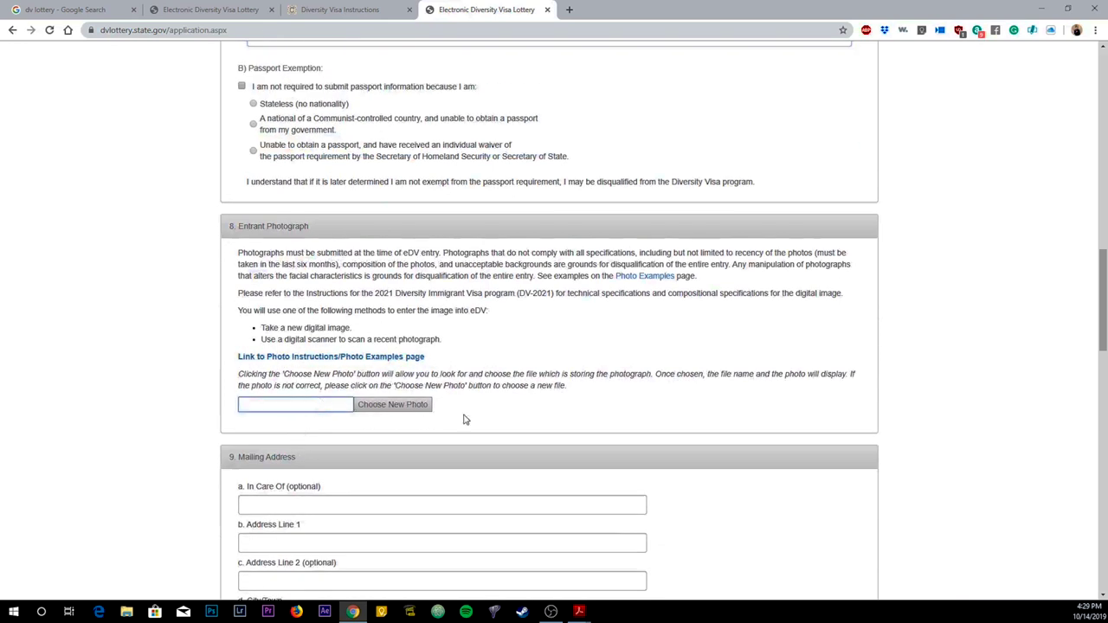
{"action": "left_click", "coordinate": [412, 407]}
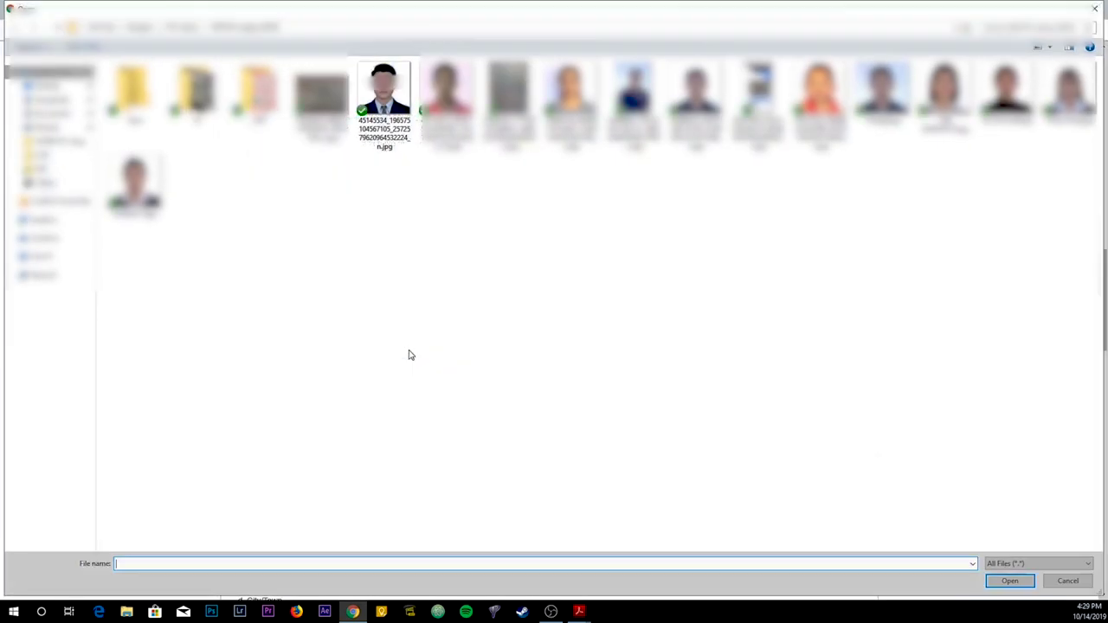
{"action": "left_click", "coordinate": [390, 109]}
{"action": "left_click", "coordinate": [1004, 581]}
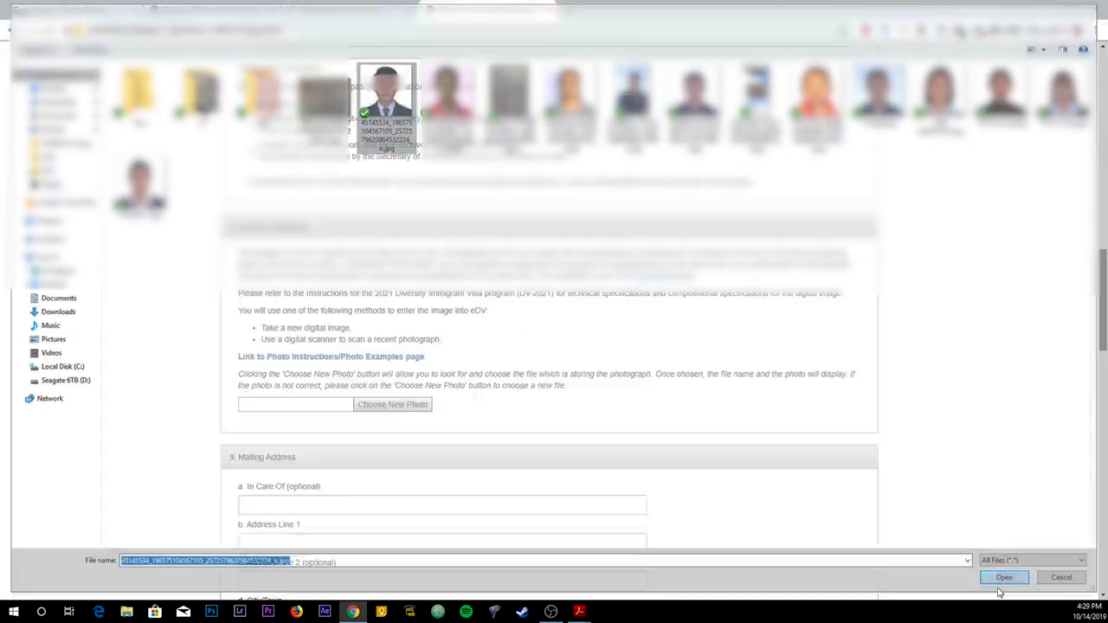
{"action": "scroll", "coordinate": [223, 407], "scroll_direction": "down", "scroll_amount": 3}
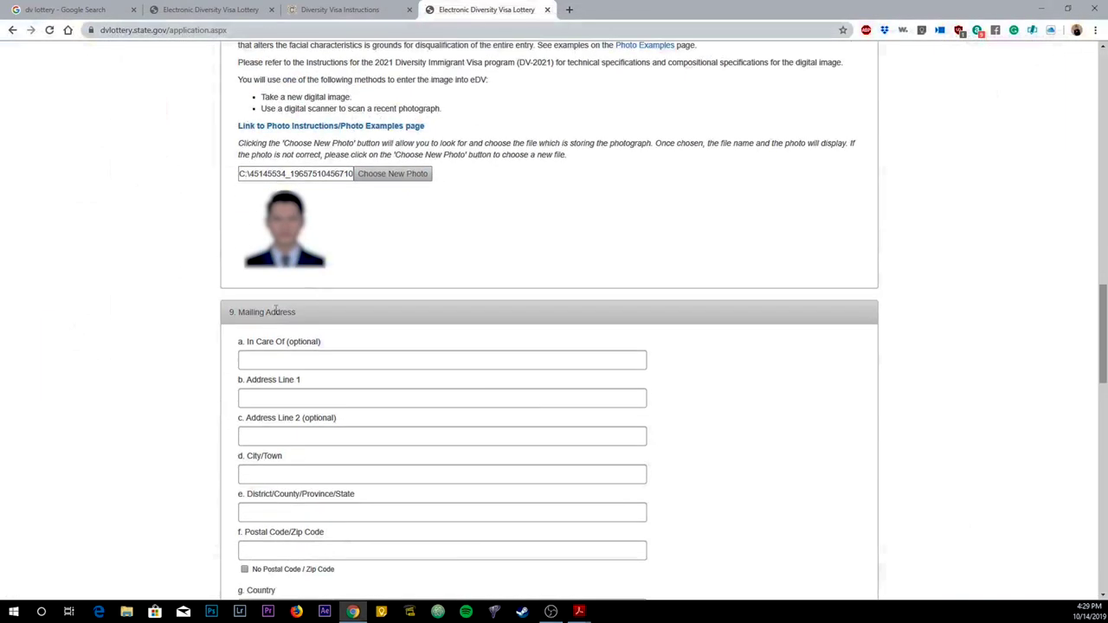
Step: Enter the In Care Of name and the first line of the mailing address
{"action": "left_click", "coordinate": [282, 366]}
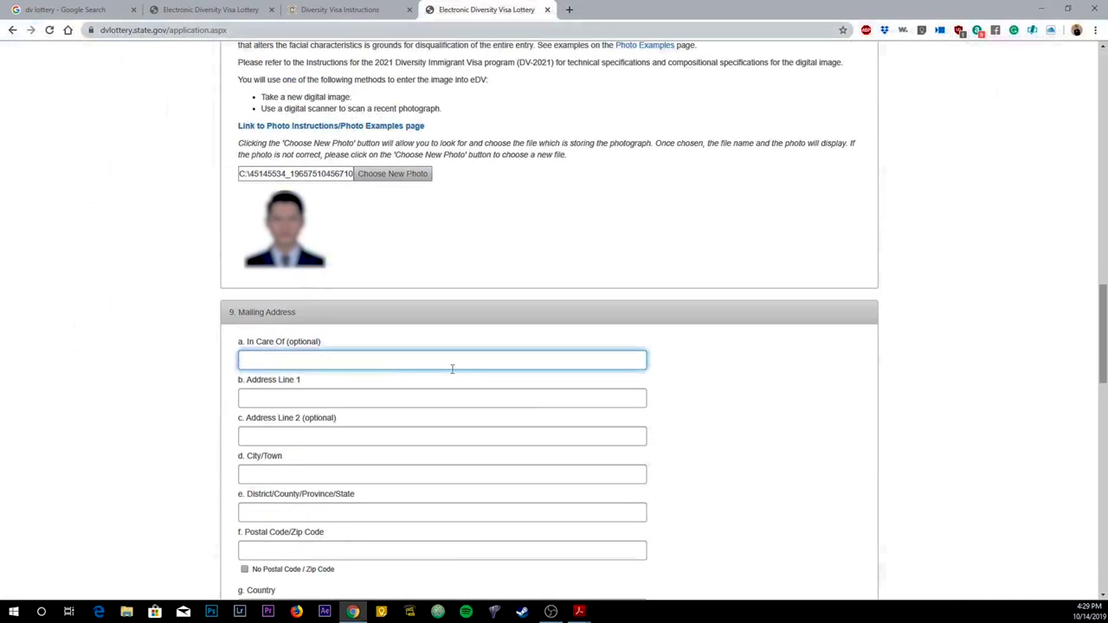
{"action": "key", "text": "Tab"}
{"action": "type", "text": "00"}
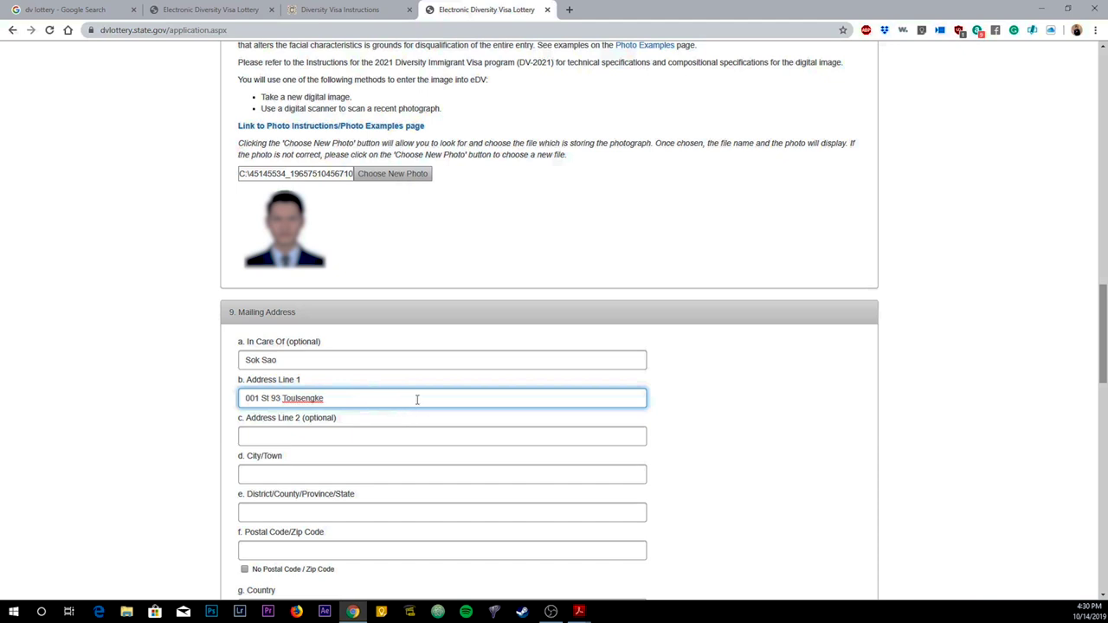
{"action": "left_click", "coordinate": [276, 441]}
{"action": "left_click", "coordinate": [338, 403]}
{"action": "type", "text": "Rus"}
{"action": "key", "text": "BackSpace"}
{"action": "key", "text": "BackSpace"}
{"action": "key", "text": "BackSpace"}
{"action": "key", "text": "BackSpace"}
{"action": "type", "text": "se"}
{"action": "key", "text": "BackSpace"}
{"action": "key", "text": "BackSpace"}
{"action": "key", "text": "BackSpace"}
{"action": "type", "text": "Keo"}
Step: Fill in the City/Town and District/County/Province/State fields
{"action": "left_click", "coordinate": [308, 473]}
{"action": "type", "text": "P"}
{"action": "type", "text": "om Penh"}
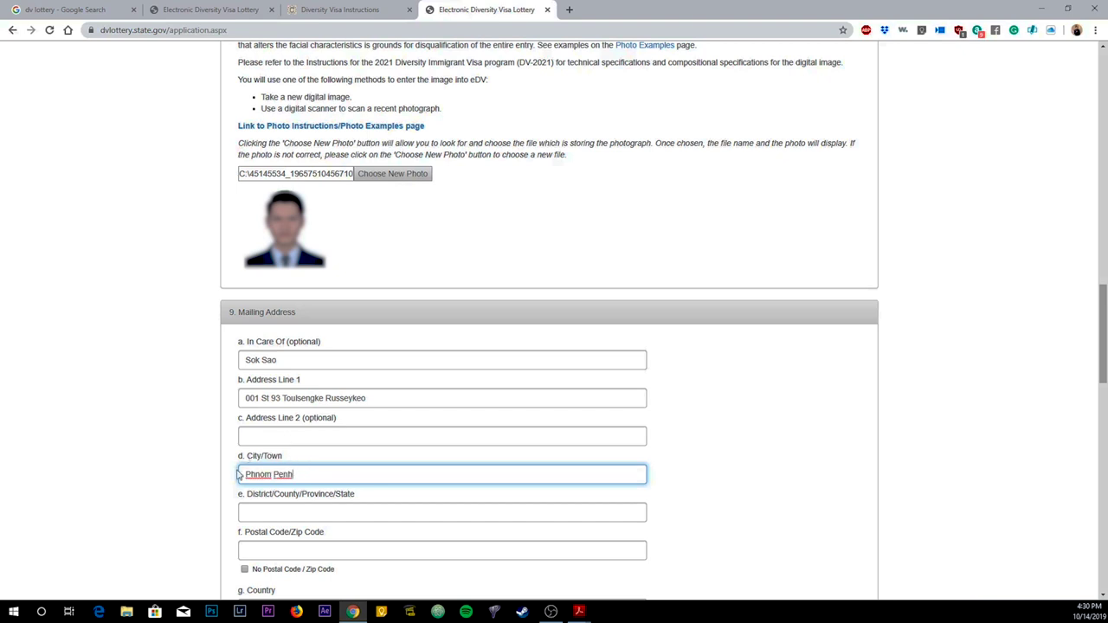
{"action": "scroll", "coordinate": [320, 458], "scroll_direction": "down", "scroll_amount": 1}
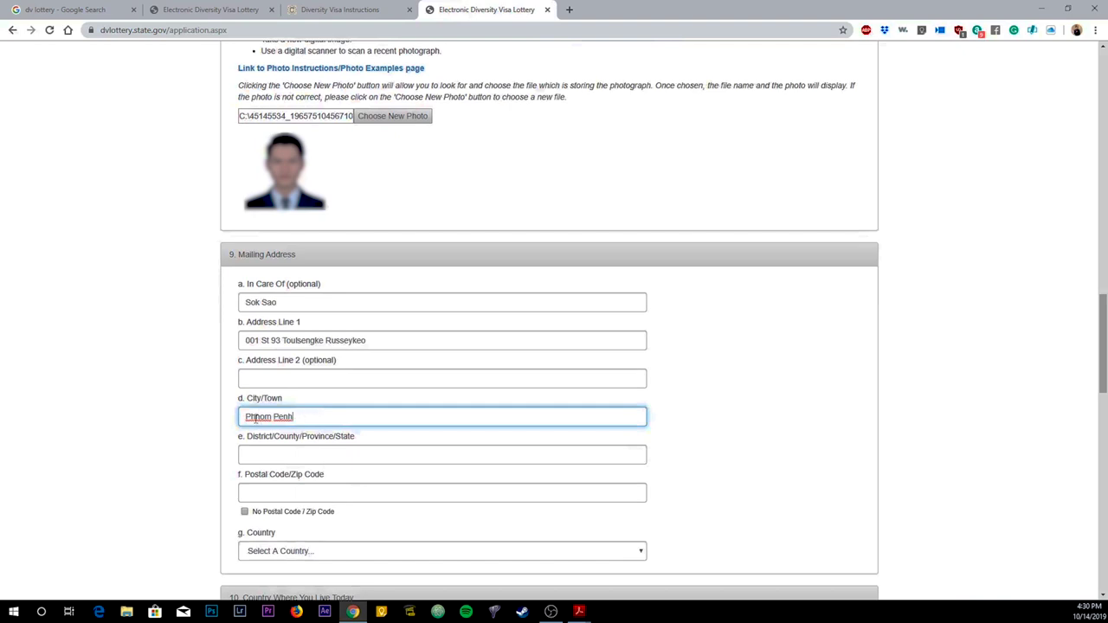
{"action": "left_click", "coordinate": [337, 457]}
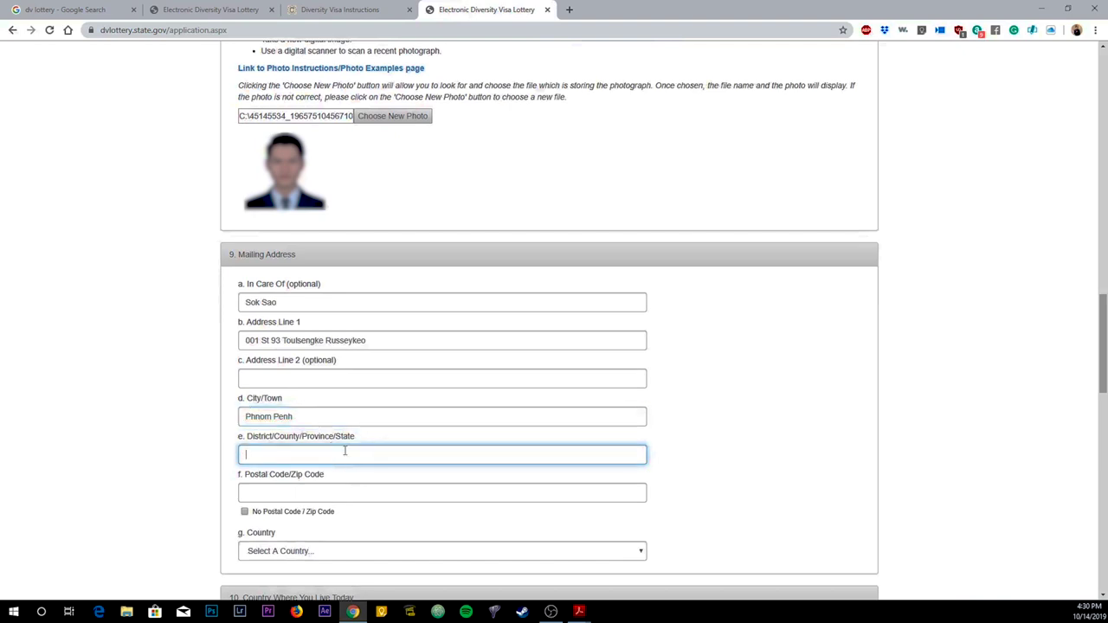
{"action": "type", "text": "Pnh"}
{"action": "type", "text": "hnom Penh"}
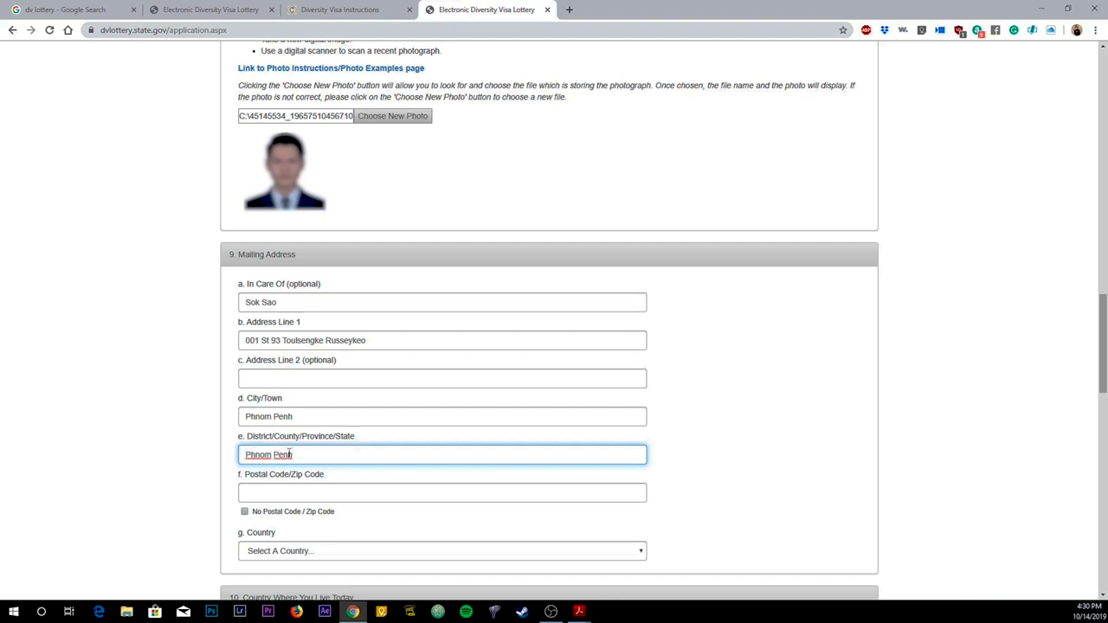
{"action": "left_click", "coordinate": [320, 492]}
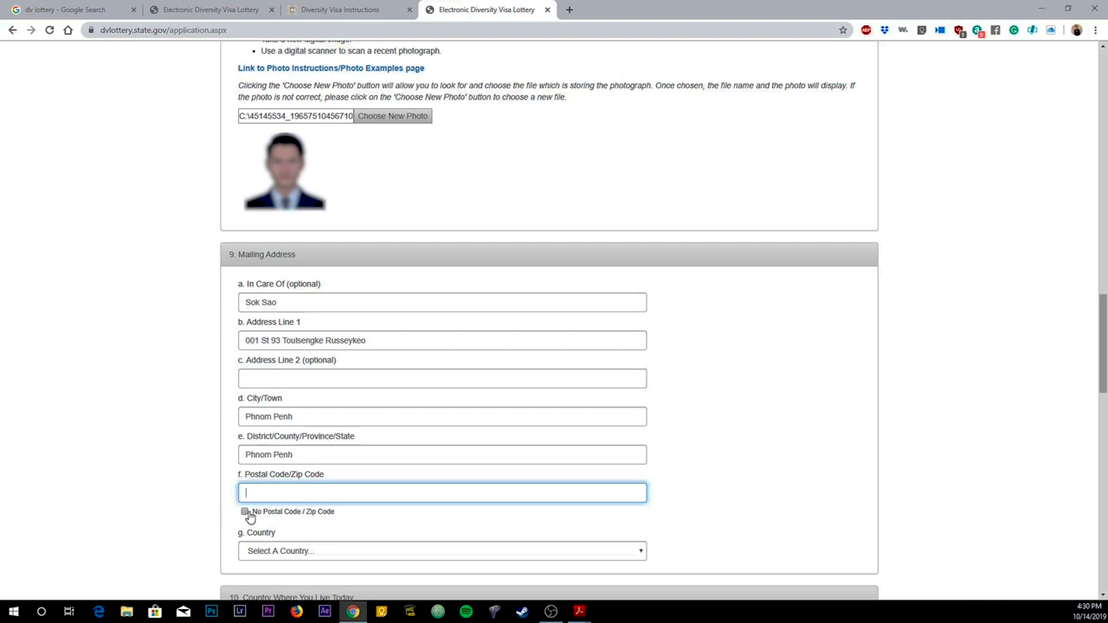
Step: Tick No Postal Code and set the mailing address country to Cambodia
{"action": "left_click", "coordinate": [245, 511]}
{"action": "scroll", "coordinate": [370, 516], "scroll_direction": "down", "scroll_amount": 1}
{"action": "left_click", "coordinate": [280, 440]}
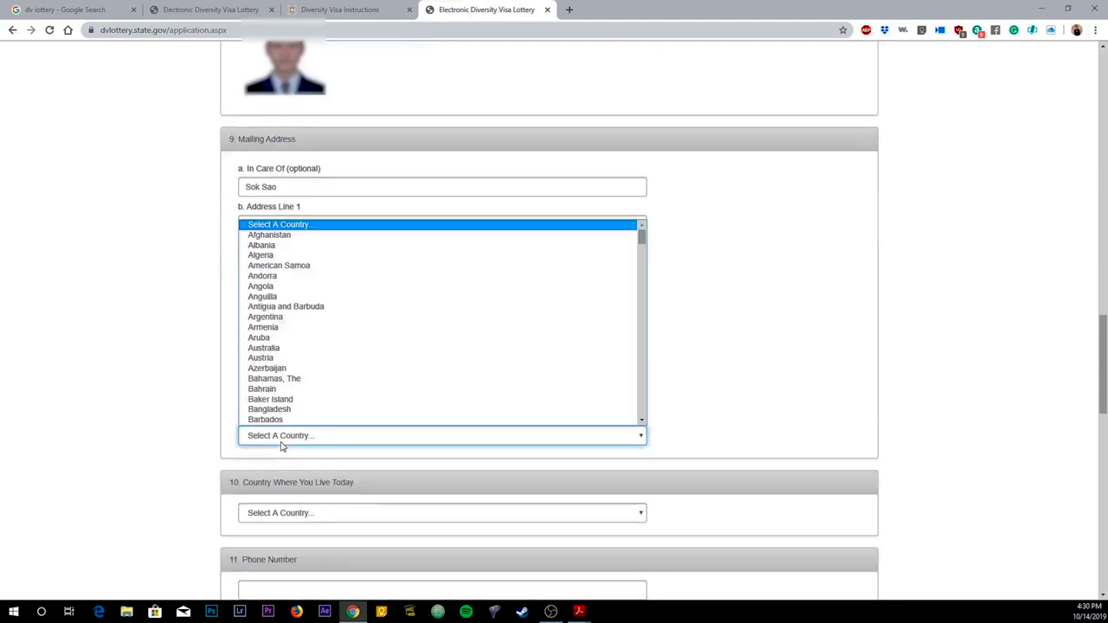
{"action": "key", "text": "c"}
{"action": "key", "text": "Down"}
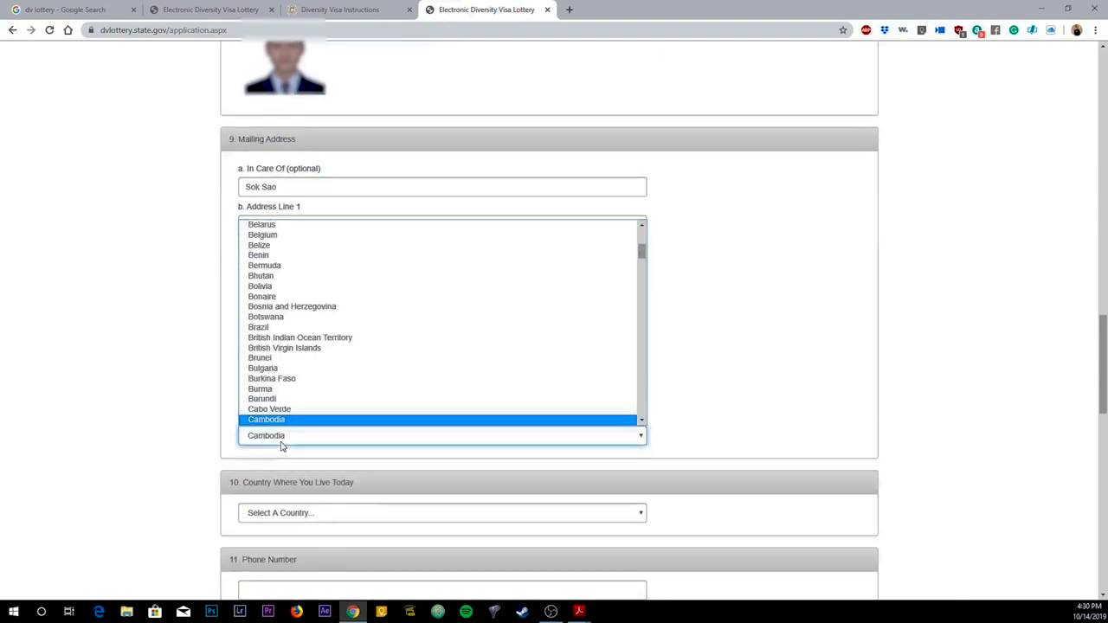
{"action": "key", "text": "Return"}
{"action": "scroll", "coordinate": [294, 425], "scroll_direction": "down", "scroll_amount": 2}
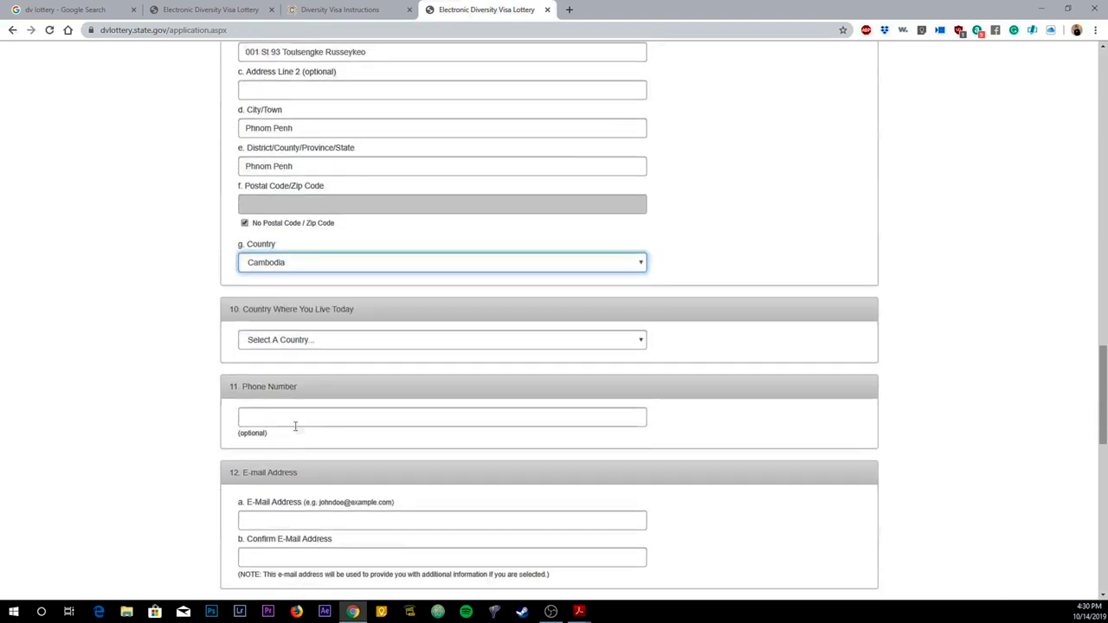
{"action": "left_click", "coordinate": [299, 340]}
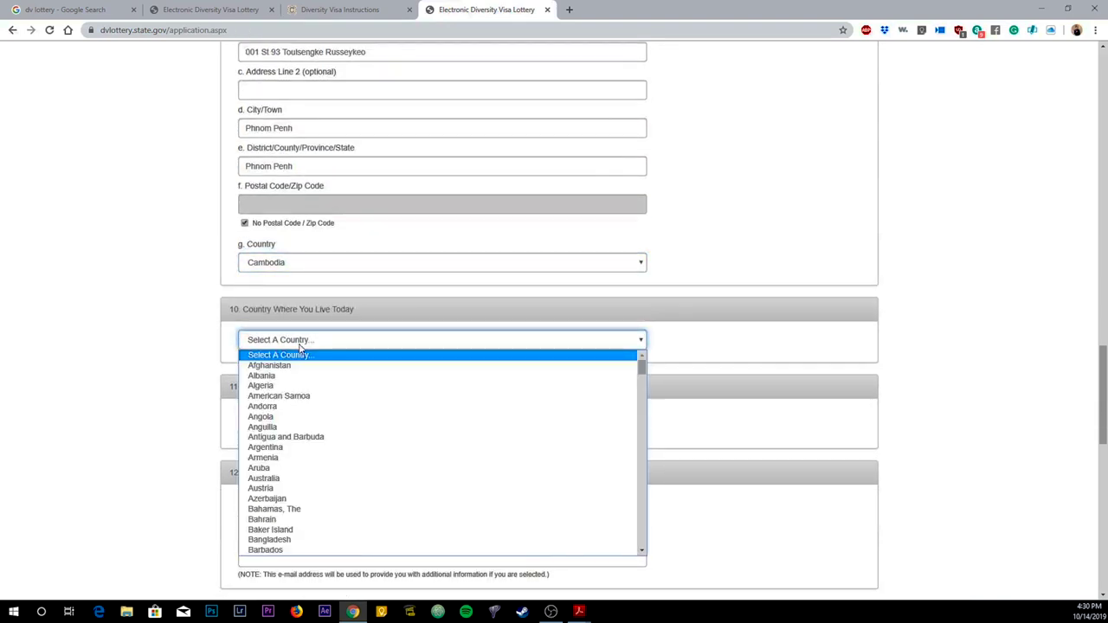
Step: Choose Cambodia as the country where the entrant lives today, after briefly trying Korea, South
{"action": "type", "text": "cam"}
{"action": "key", "text": "Return"}
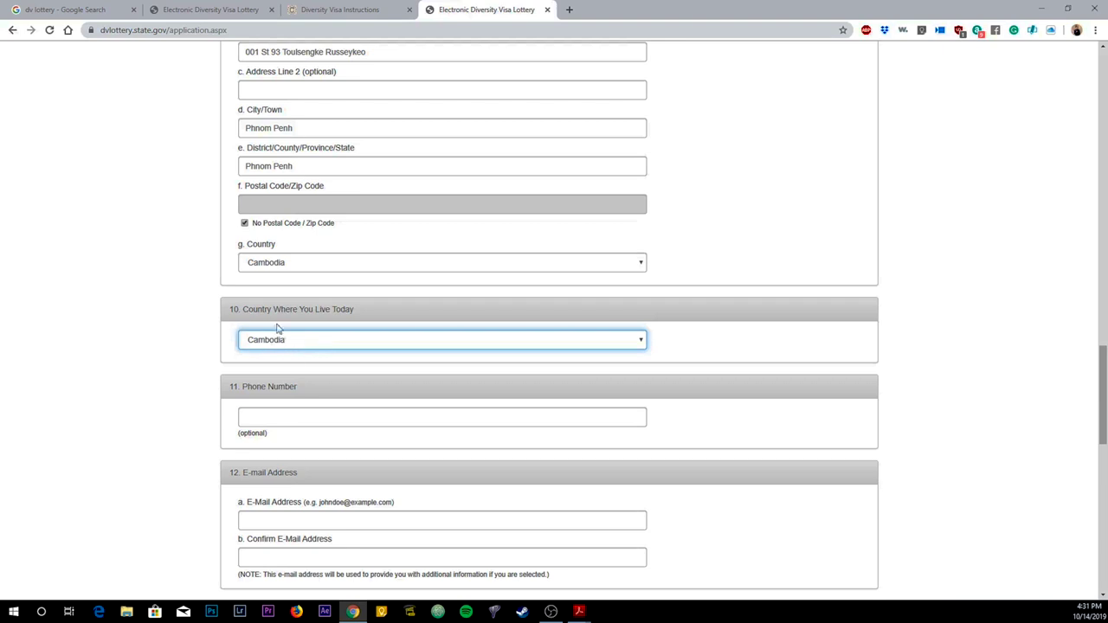
{"action": "left_click", "coordinate": [283, 341]}
{"action": "type", "text": "korea"}
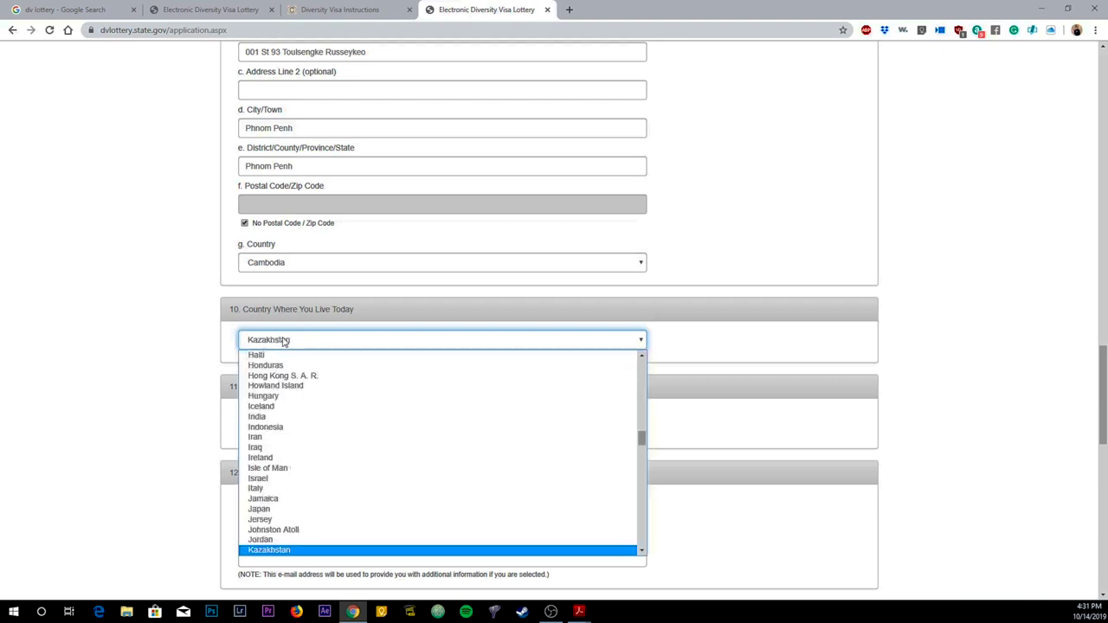
{"action": "key", "text": "Down"}
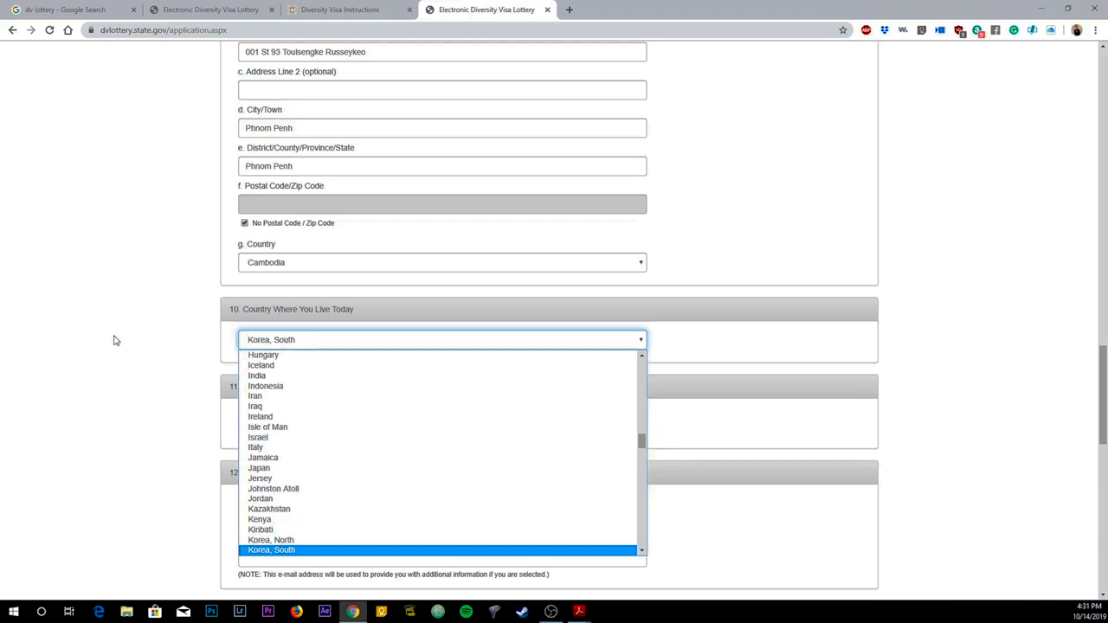
{"action": "left_click", "coordinate": [158, 320]}
{"action": "left_click", "coordinate": [290, 344]}
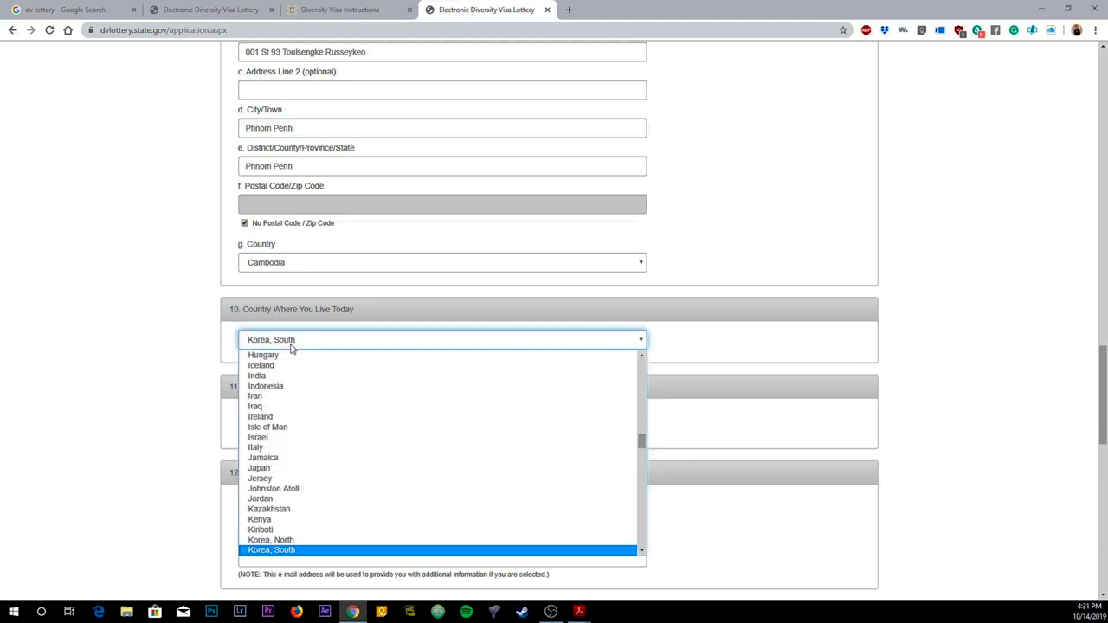
{"action": "type", "text": "cam"}
{"action": "key", "text": "Return"}
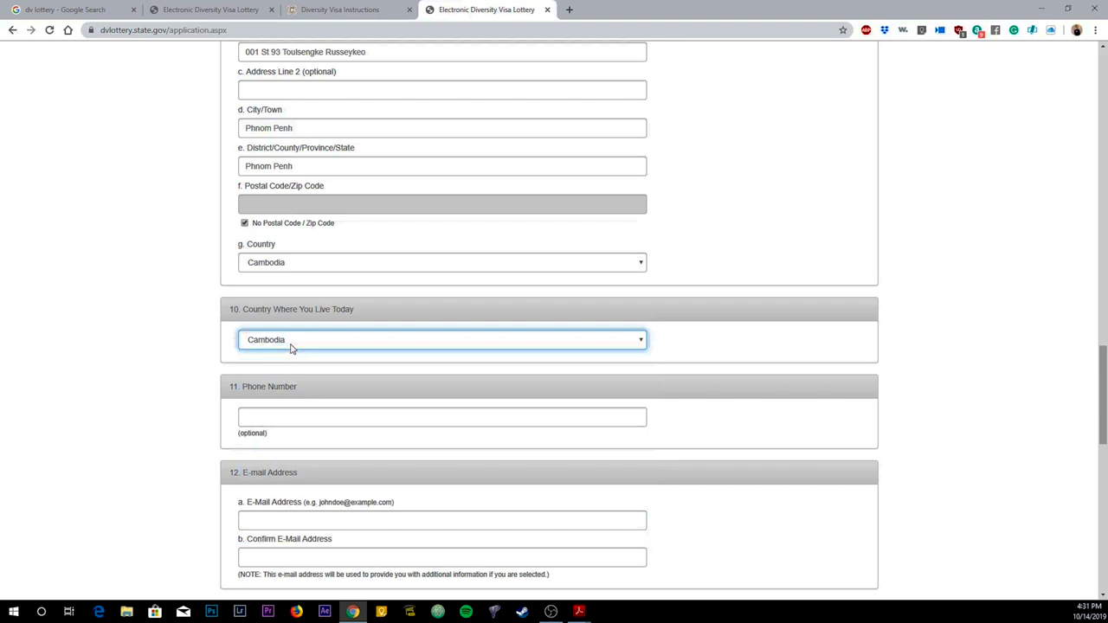
{"action": "left_click", "coordinate": [329, 419]}
{"action": "scroll", "coordinate": [134, 316], "scroll_direction": "down", "scroll_amount": 2}
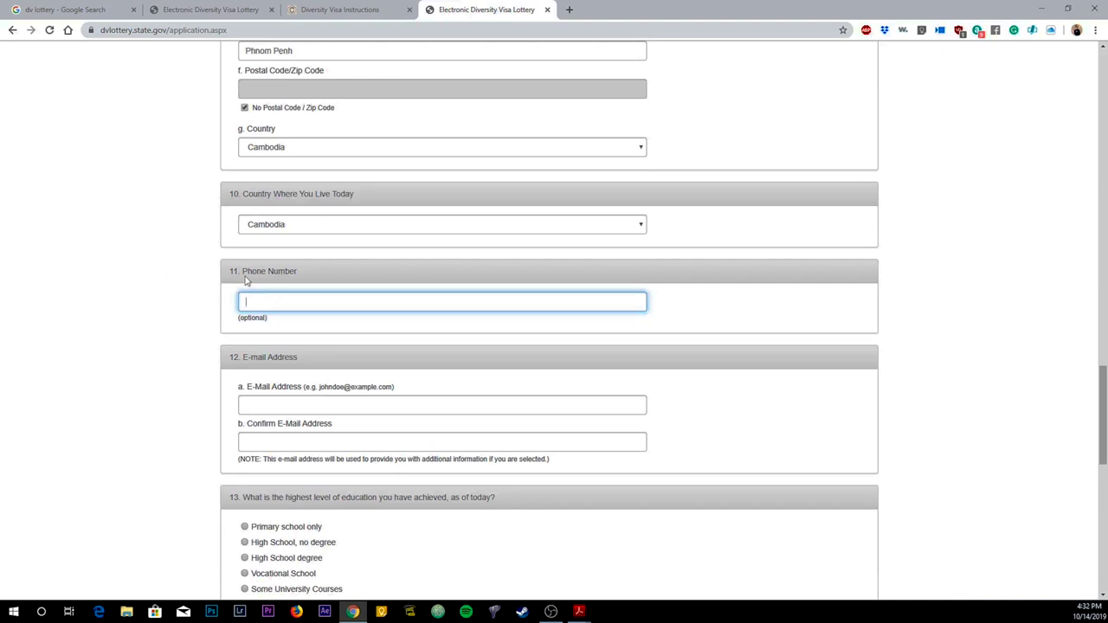
Step: Type the entrant's e-mail address and repeat it in Confirm E-Mail Address
{"action": "left_click", "coordinate": [302, 402]}
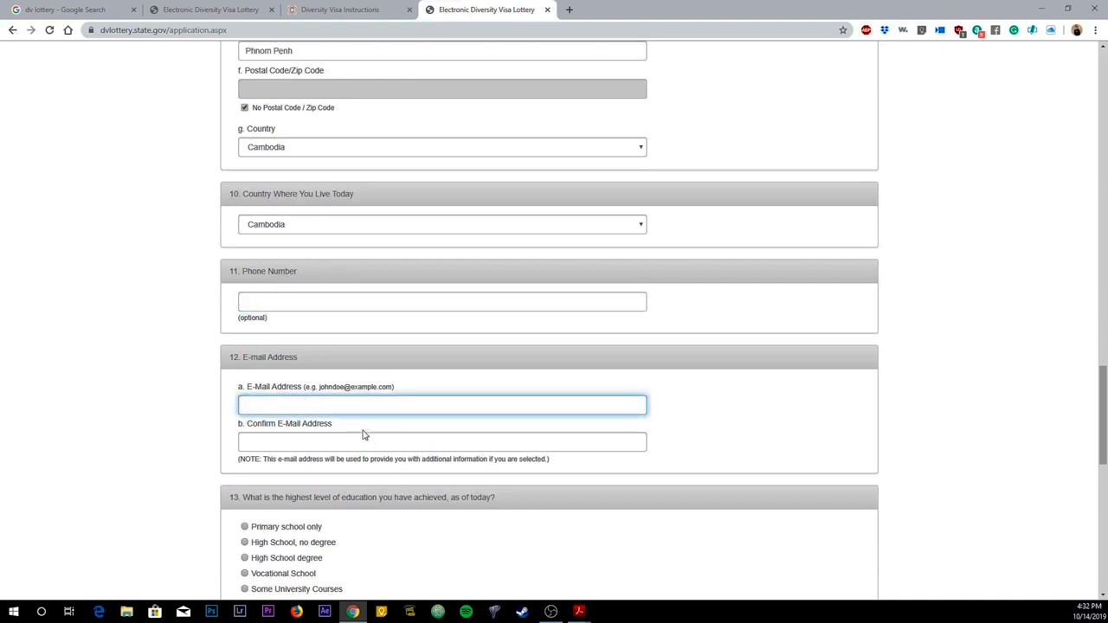
{"action": "scroll", "coordinate": [355, 429], "scroll_direction": "down", "scroll_amount": 1}
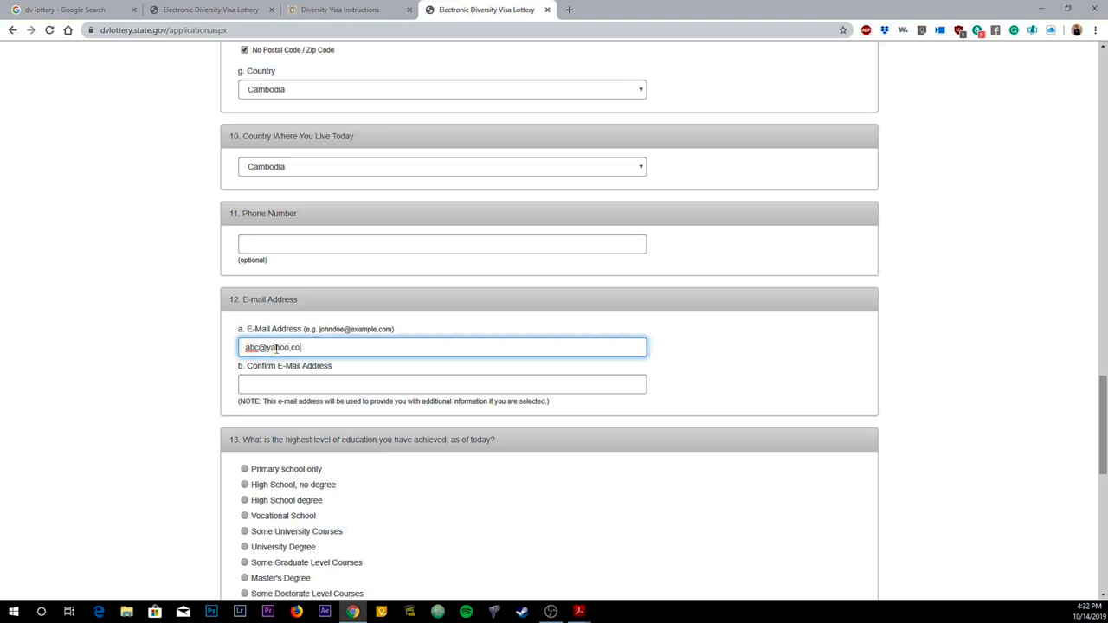
{"action": "type", "text": "m"}
{"action": "key", "text": "Tab"}
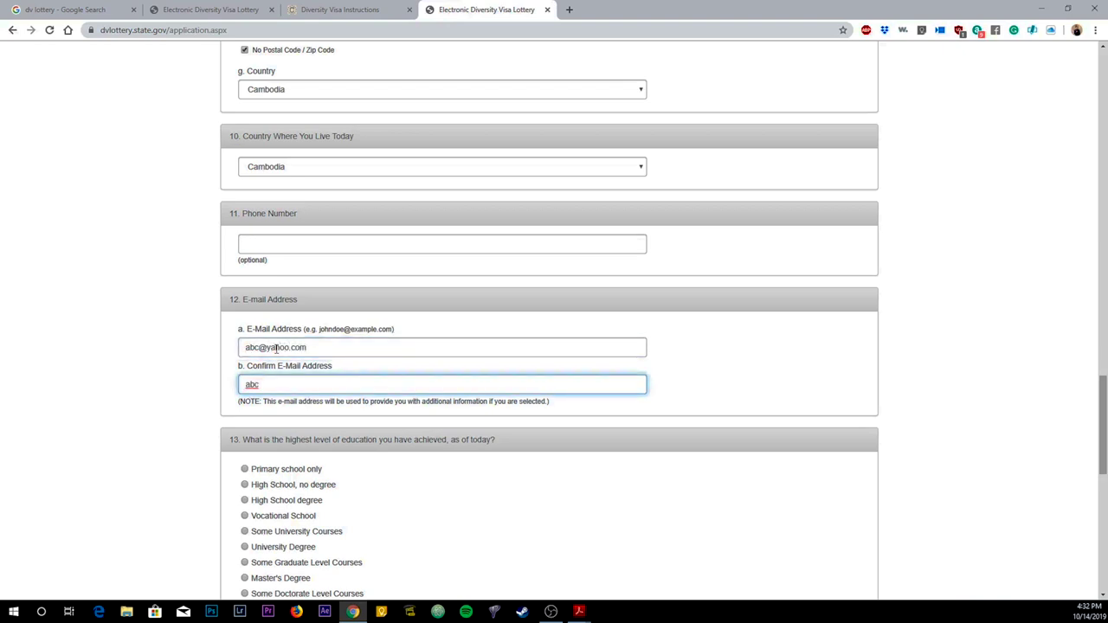
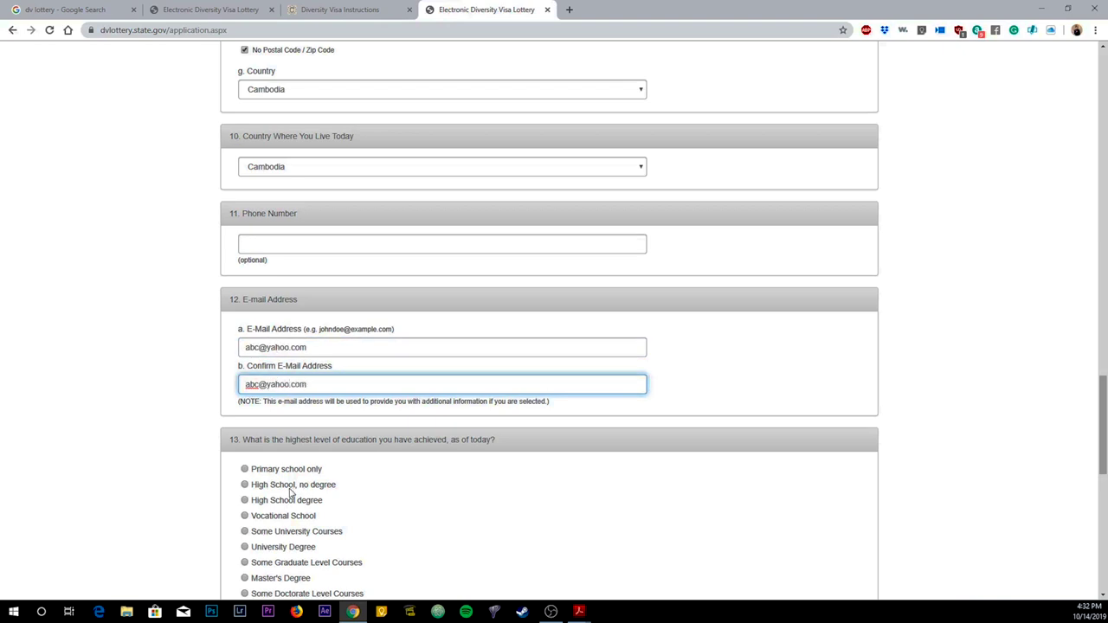
{"action": "scroll", "coordinate": [393, 505], "scroll_direction": "down", "scroll_amount": 1}
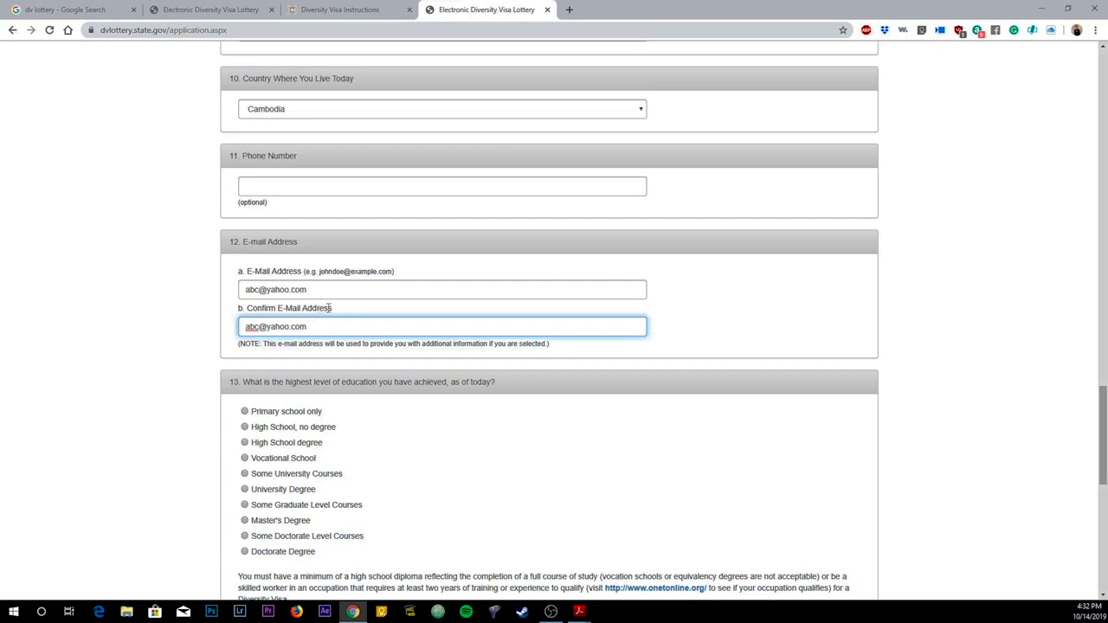
{"action": "scroll", "coordinate": [366, 300], "scroll_direction": "down", "scroll_amount": 1}
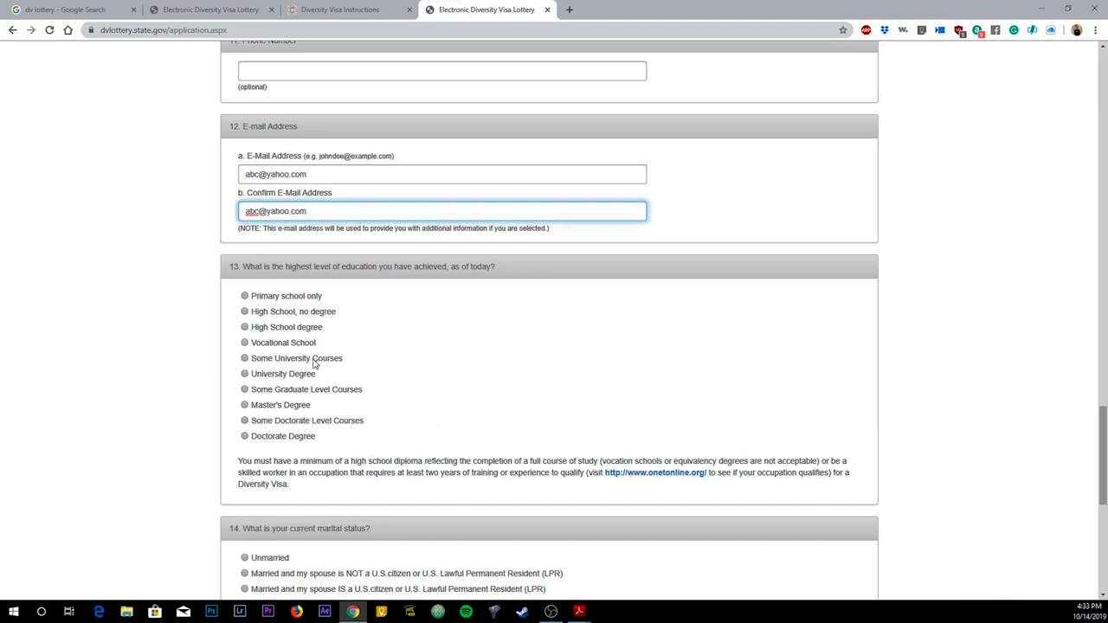
Step: Choose University Degree as the highest education level and enter 0 children
{"action": "left_click", "coordinate": [245, 360]}
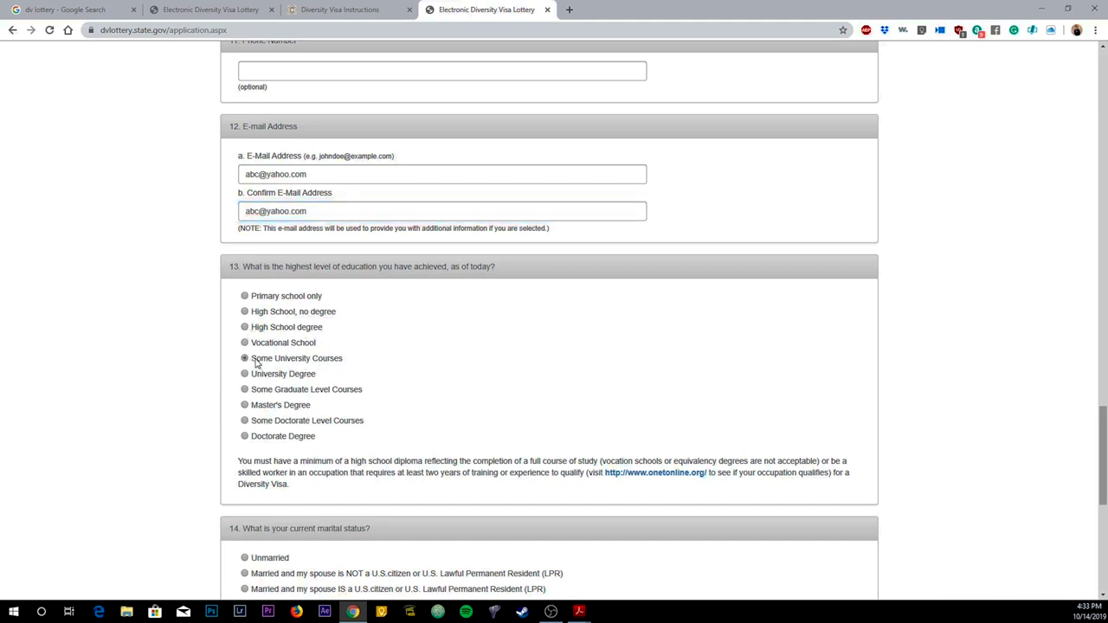
{"action": "left_click", "coordinate": [242, 375]}
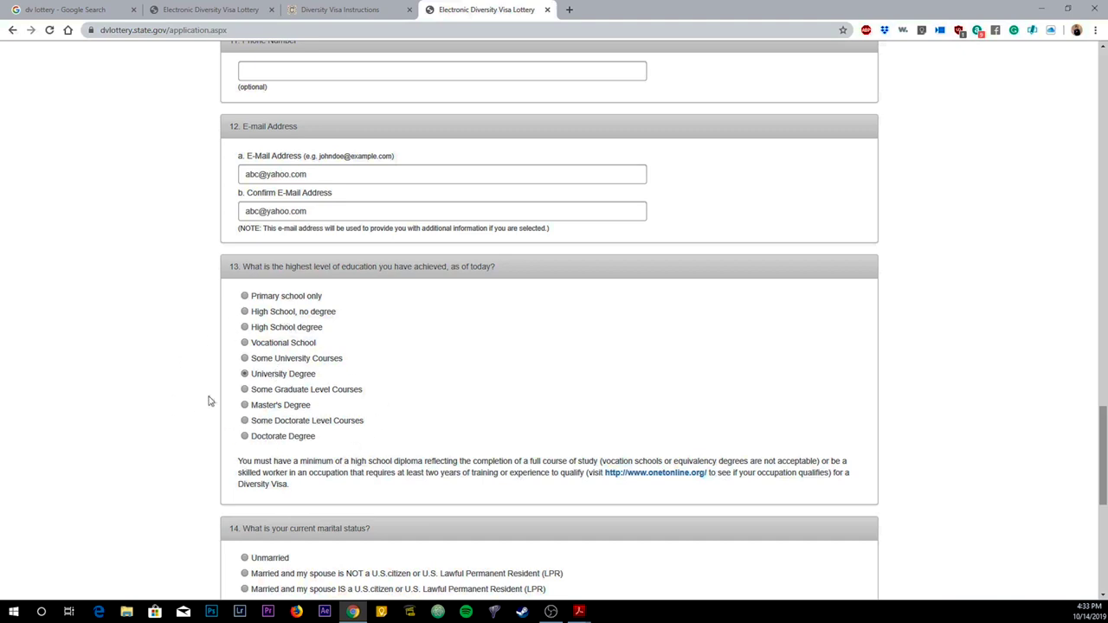
{"action": "scroll", "coordinate": [233, 398], "scroll_direction": "down", "scroll_amount": 2}
{"action": "scroll", "coordinate": [243, 360], "scroll_direction": "down", "scroll_amount": 3}
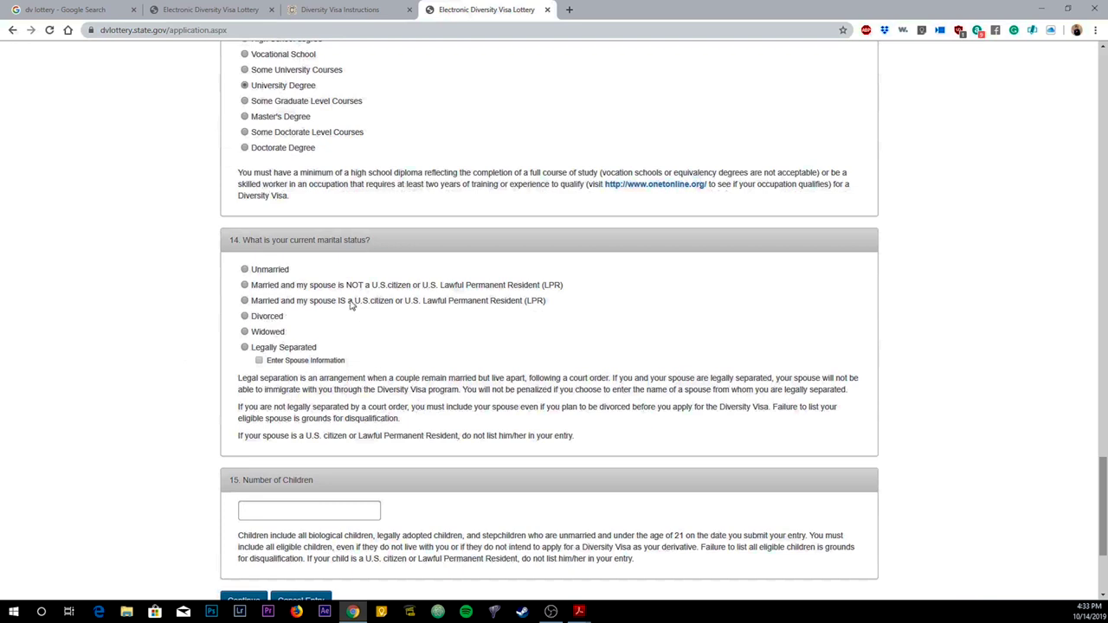
{"action": "left_click", "coordinate": [369, 514]}
{"action": "type", "text": "0"}
{"action": "scroll", "coordinate": [206, 340], "scroll_direction": "down", "scroll_amount": 2}
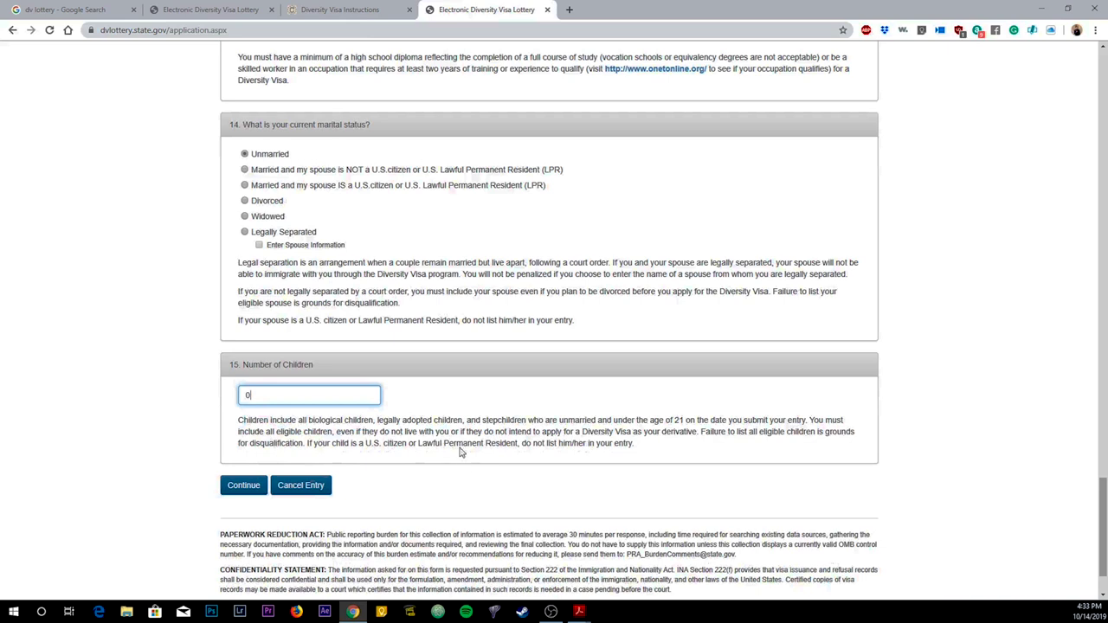
{"action": "scroll", "coordinate": [310, 249], "scroll_direction": "up", "scroll_amount": 1}
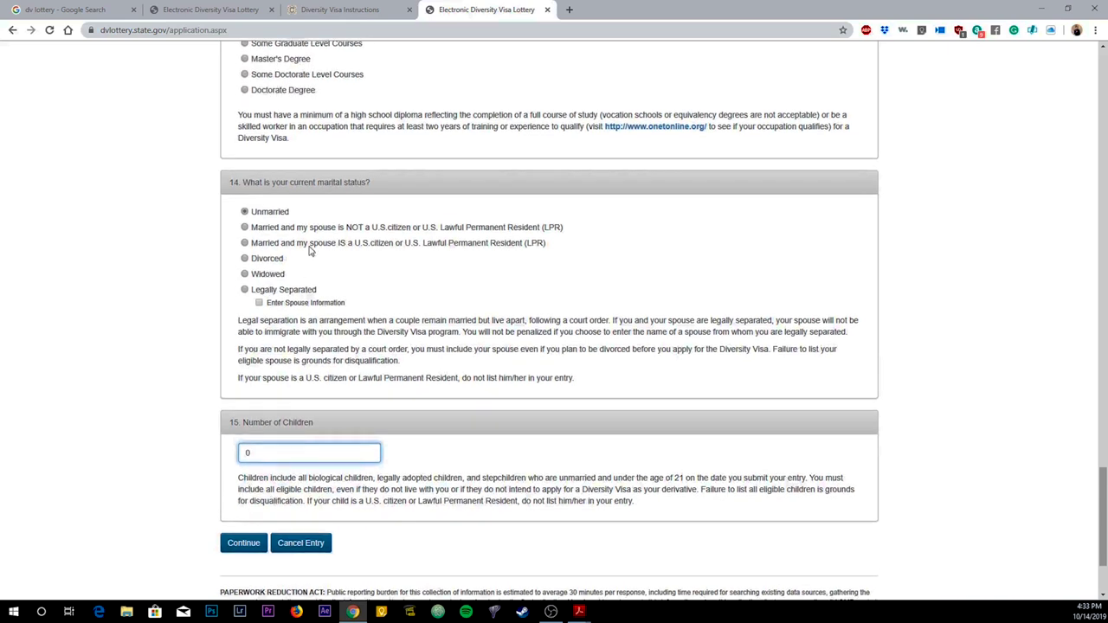
Step: Set marital status to Unmarried, re-enter 0 children, and continue to the review page
{"action": "left_click", "coordinate": [288, 229]}
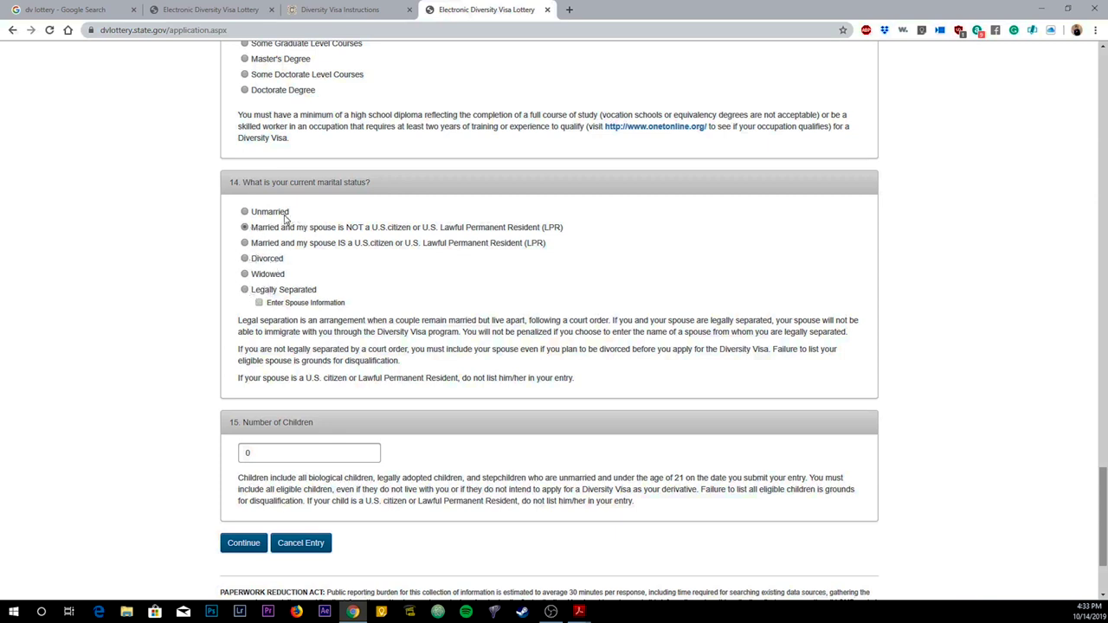
{"action": "left_click", "coordinate": [256, 217]}
{"action": "left_click", "coordinate": [293, 447]}
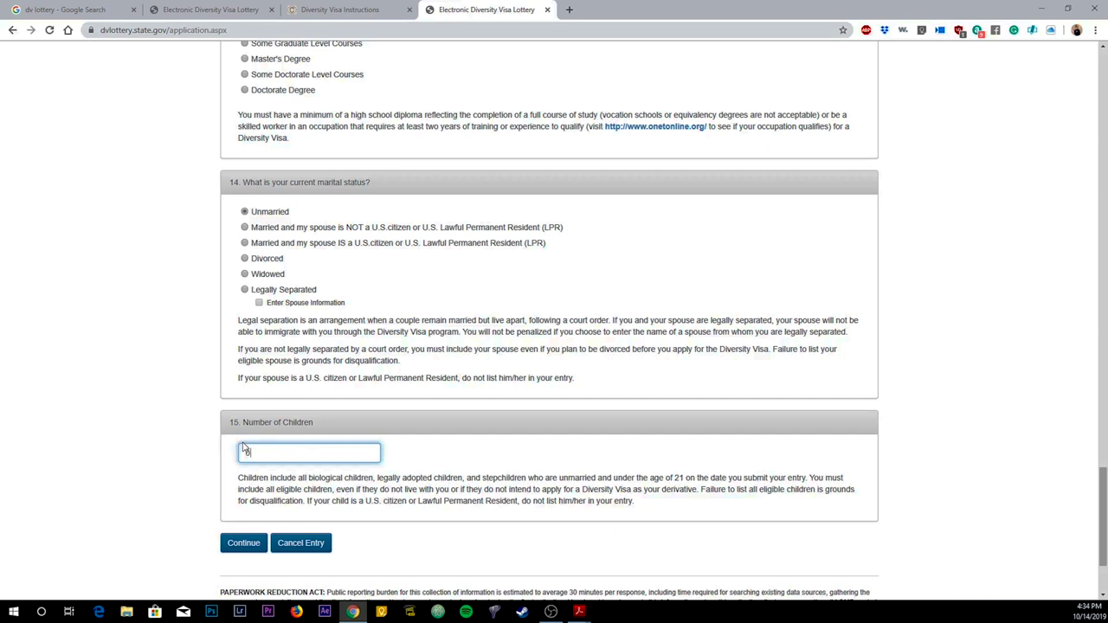
{"action": "type", "text": "0"}
{"action": "left_click", "coordinate": [253, 547]}
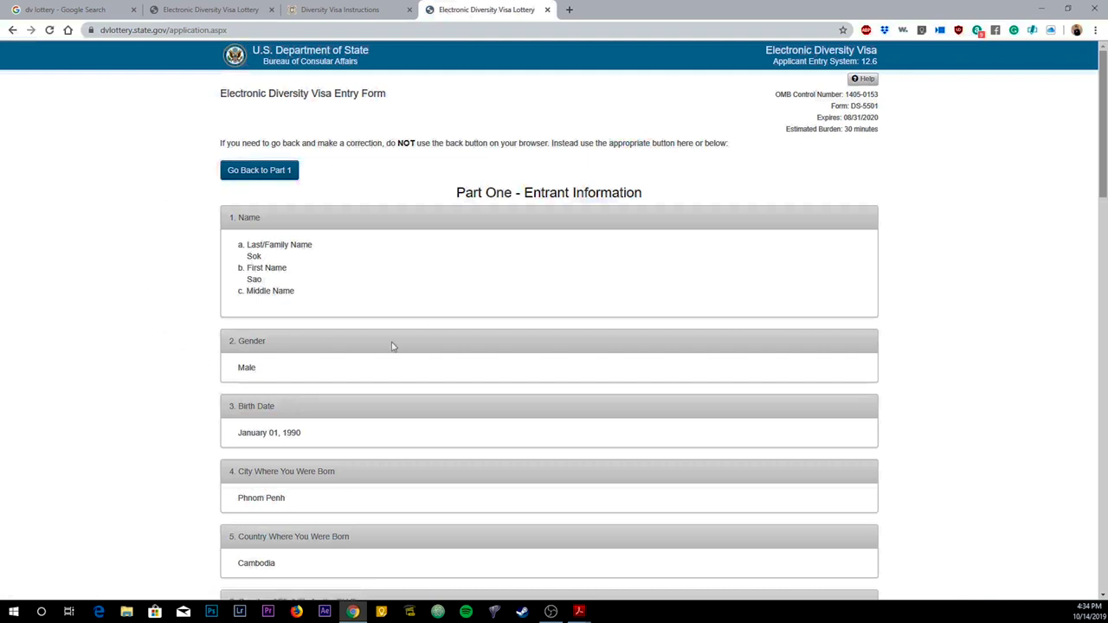
Step: Scroll through the entry review page, then bring the sample DV-2020 confirmation PDF forward
{"action": "scroll", "coordinate": [243, 181], "scroll_direction": "down", "scroll_amount": 6}
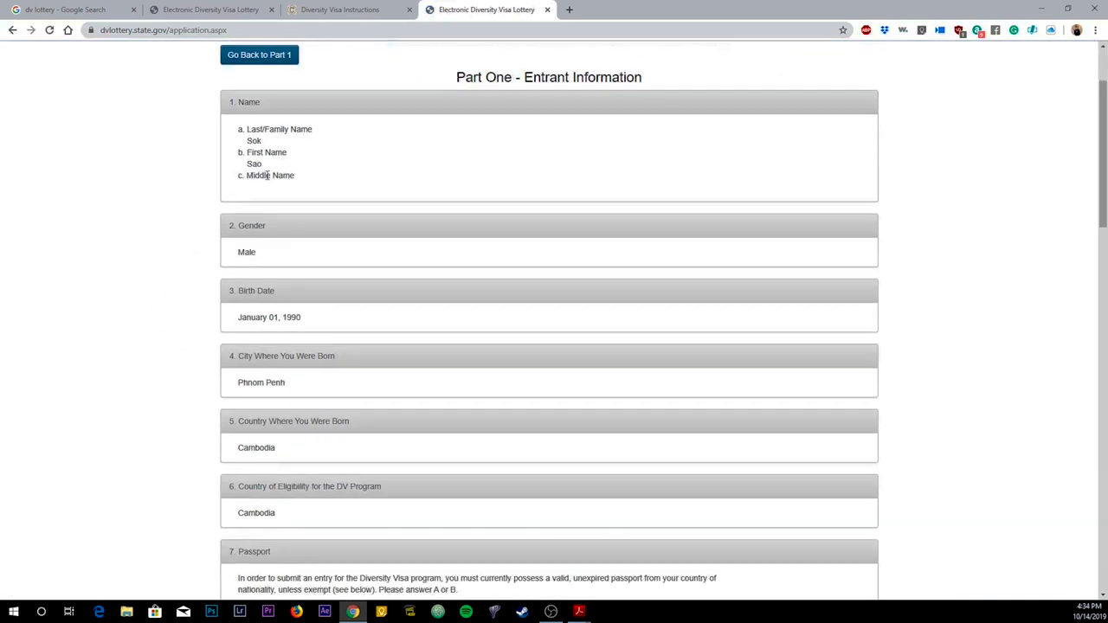
{"action": "scroll", "coordinate": [346, 302], "scroll_direction": "down", "scroll_amount": 4}
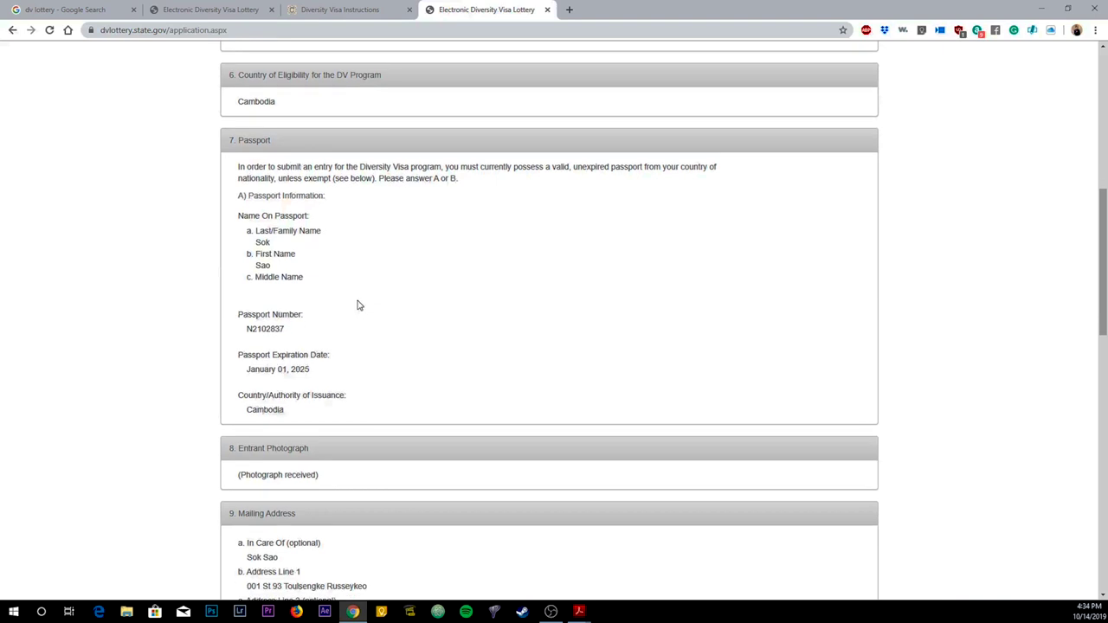
{"action": "scroll", "coordinate": [335, 296], "scroll_direction": "down", "scroll_amount": 7}
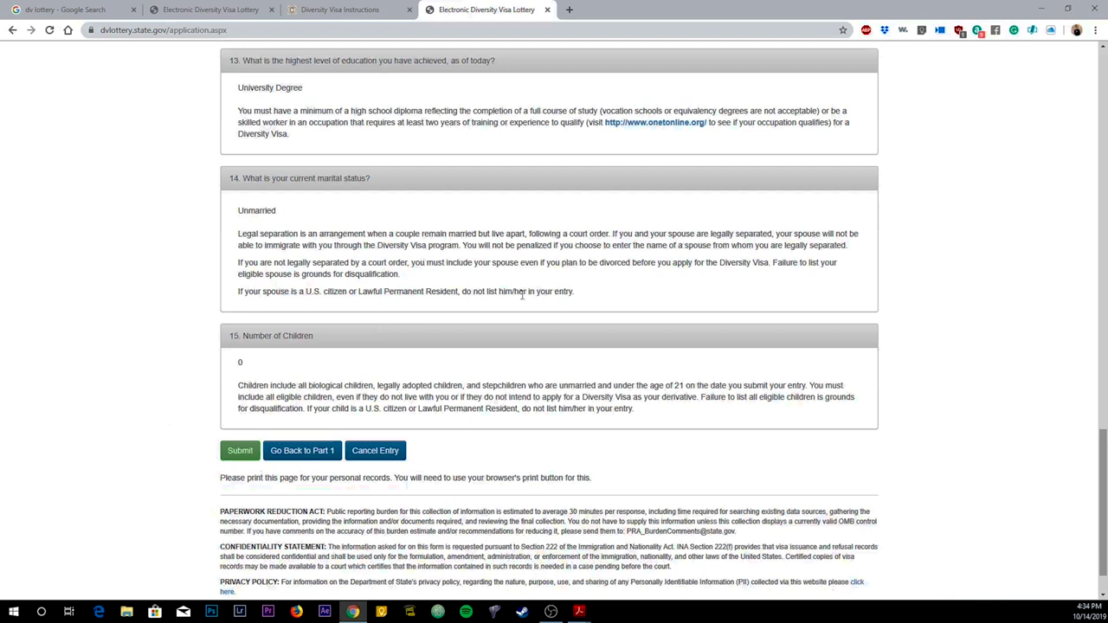
{"action": "left_click", "coordinate": [579, 611]}
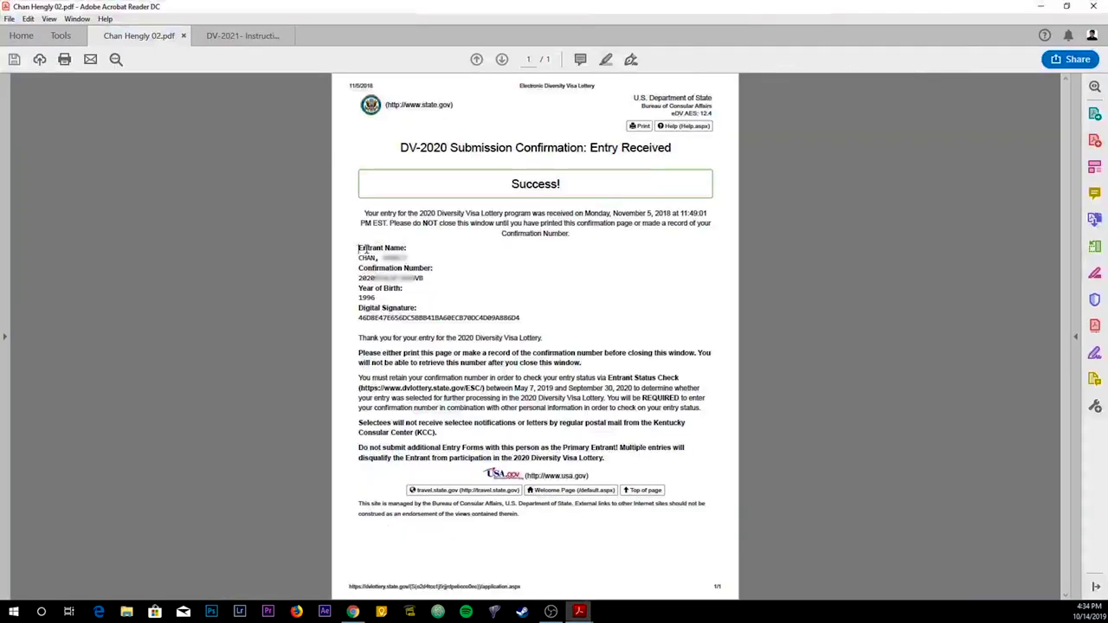
Step: Highlight the entrant name, confirmation number and 1996 year of birth on the DV-2020 confirmation
{"action": "left_click_drag", "start_coordinate": [358, 249], "coordinate": [424, 276]}
{"action": "left_click", "coordinate": [407, 268]}
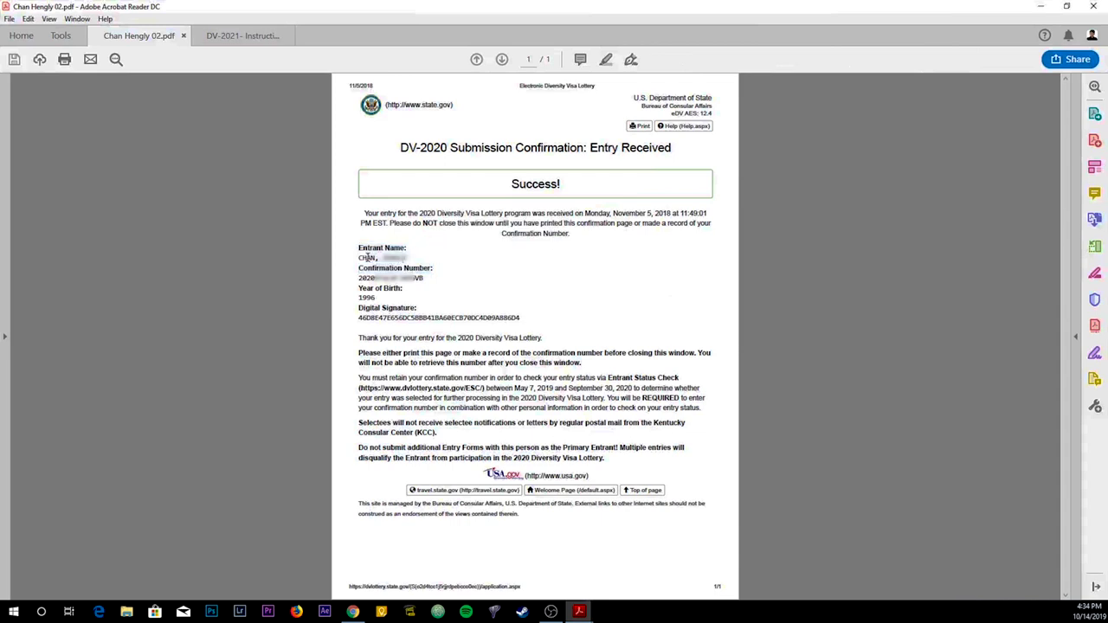
{"action": "mouse_move", "coordinate": [359, 295]}
{"action": "left_mouse_down"}
{"action": "mouse_move", "coordinate": [385, 298]}
{"action": "mouse_move", "coordinate": [386, 277]}
{"action": "mouse_move", "coordinate": [425, 278]}
{"action": "left_mouse_up"}
{"action": "left_click", "coordinate": [357, 303]}
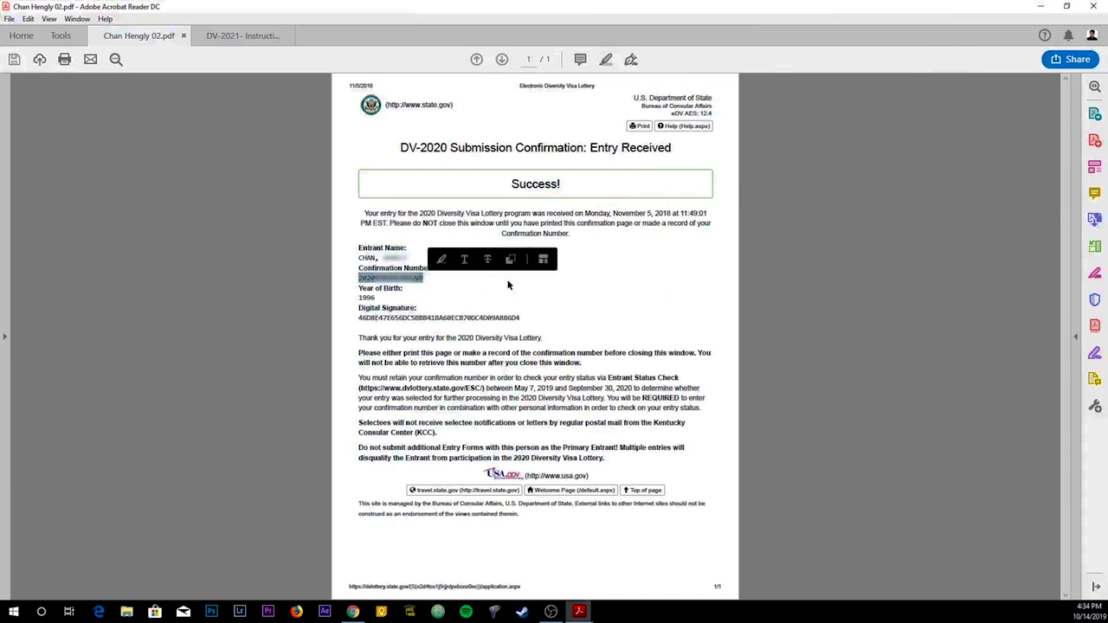
{"action": "left_click", "coordinate": [636, 287]}
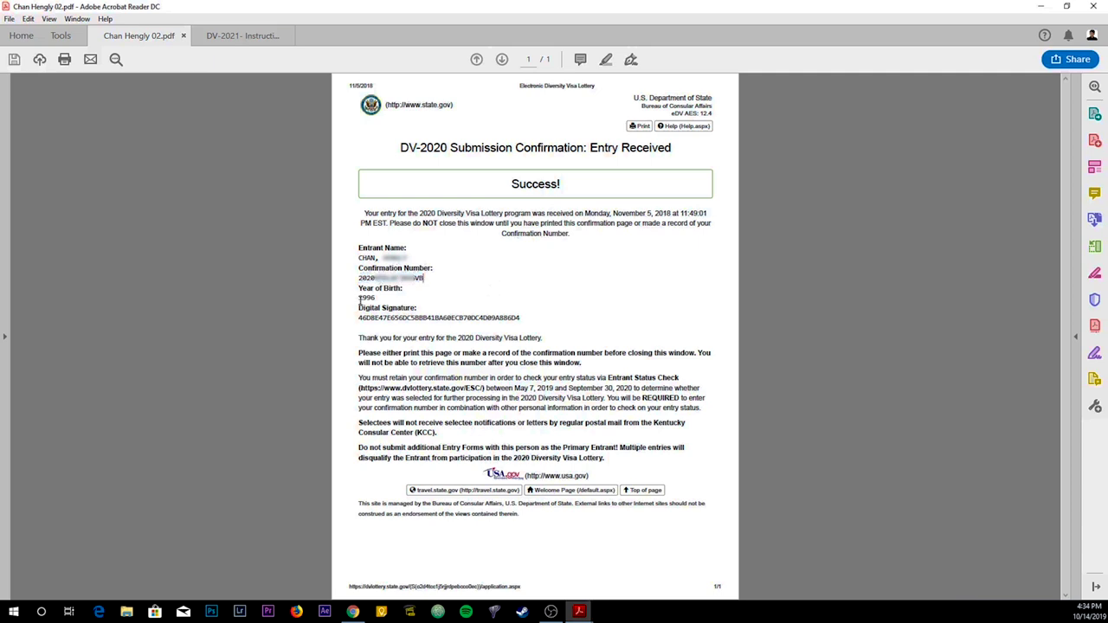
Step: Mark the year of birth and confirmation number lines again, then clear the selection
{"action": "left_click_drag", "start_coordinate": [358, 295], "coordinate": [417, 309]}
{"action": "left_click", "coordinate": [585, 294]}
{"action": "left_click_drag", "start_coordinate": [358, 253], "coordinate": [433, 275]}
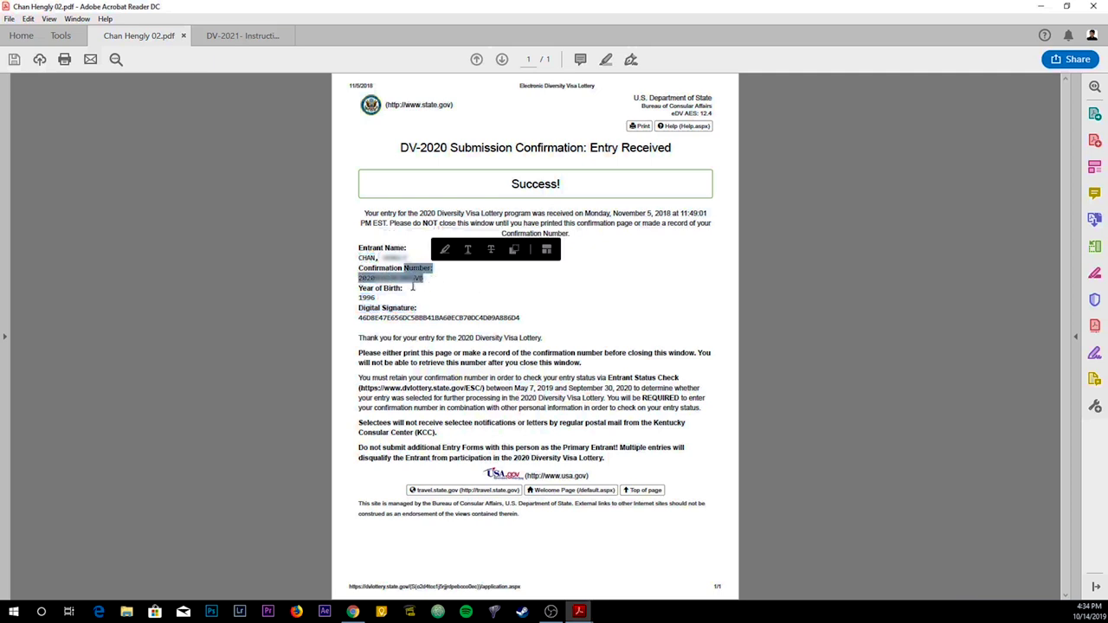
{"action": "left_click_drag", "start_coordinate": [359, 295], "coordinate": [417, 310]}
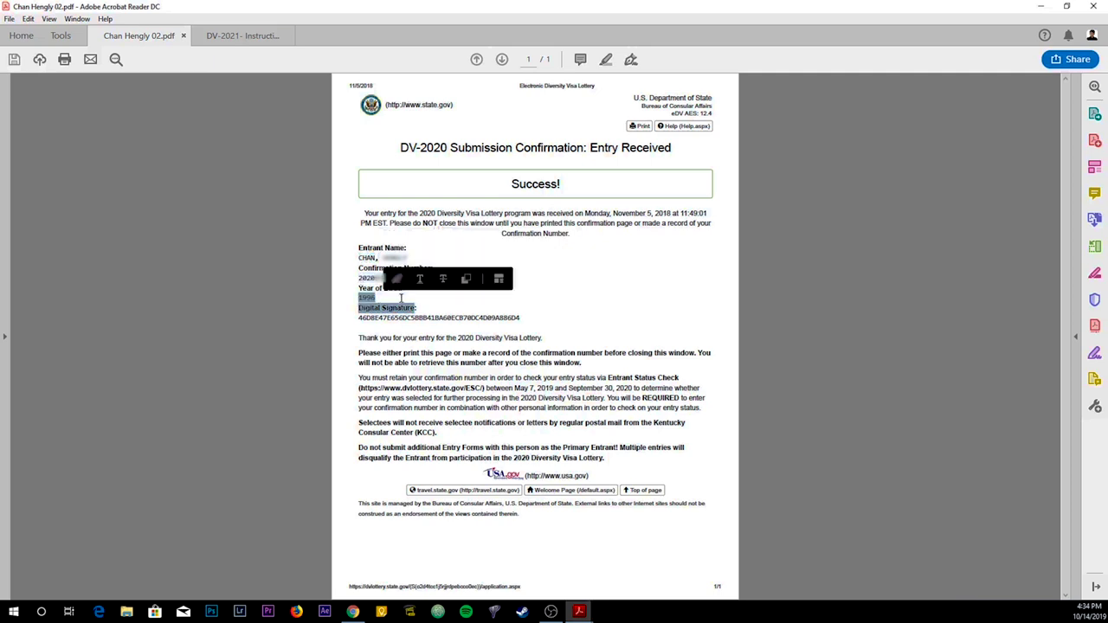
{"action": "left_click", "coordinate": [558, 289]}
{"action": "key", "text": "alt+Tab"}
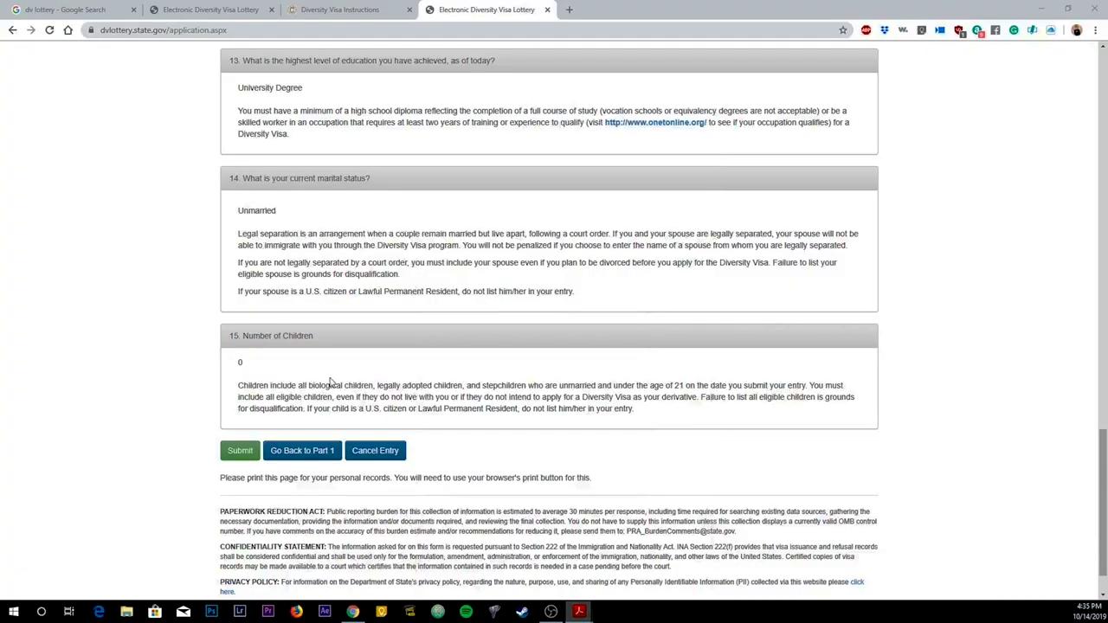
{"action": "scroll", "coordinate": [330, 381], "scroll_direction": "up", "scroll_amount": 1}
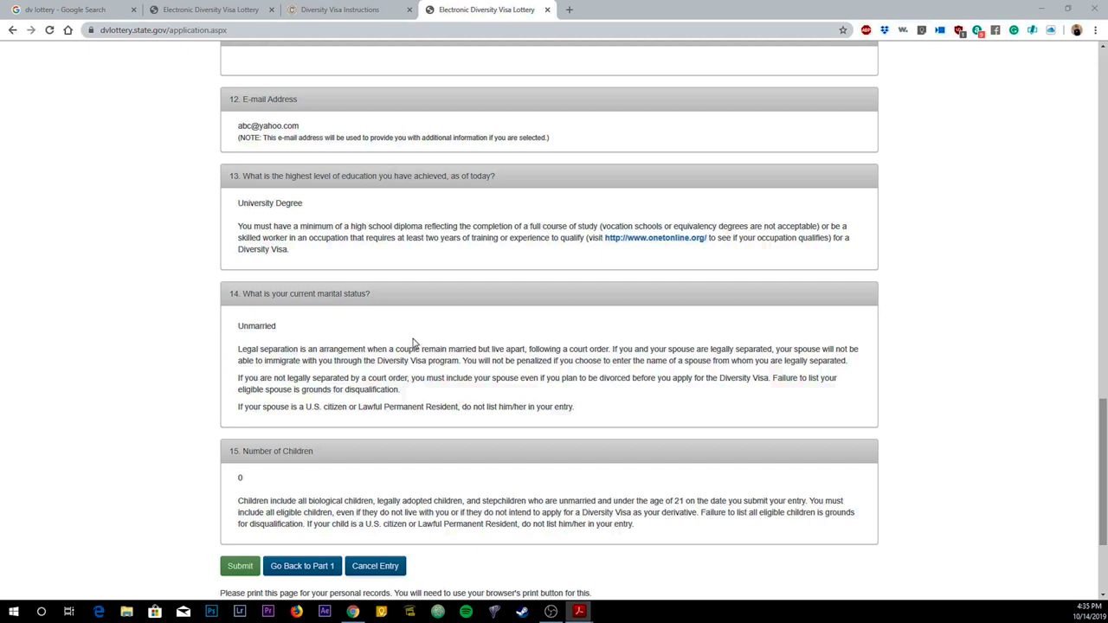
{"action": "scroll", "coordinate": [643, 427], "scroll_direction": "down", "scroll_amount": 2}
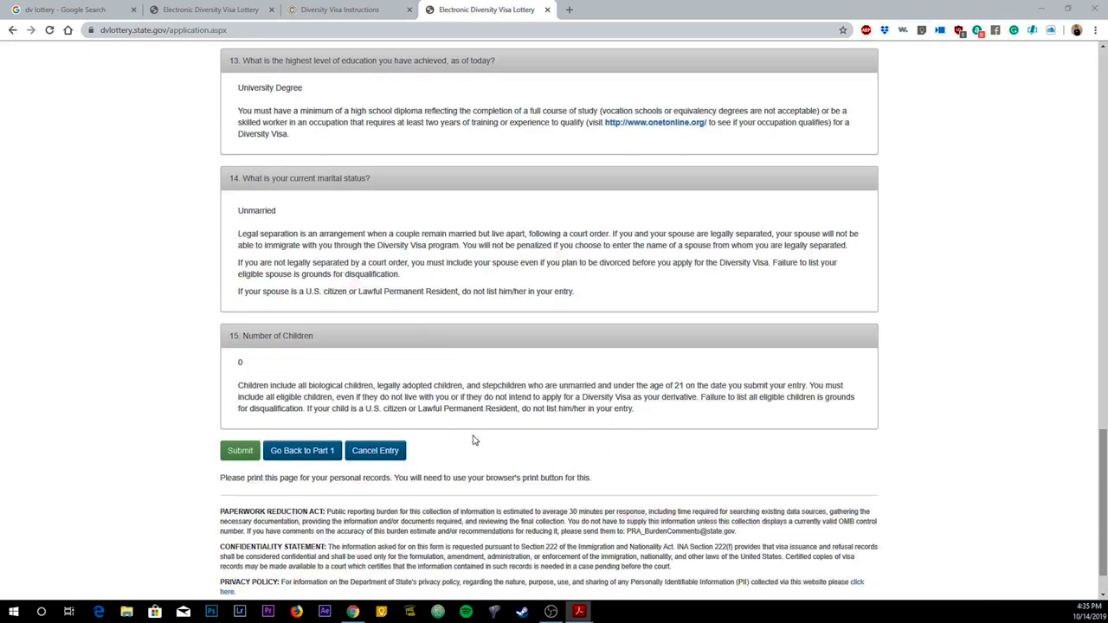
{"action": "scroll", "coordinate": [475, 433], "scroll_direction": "up", "scroll_amount": 3}
{"action": "scroll", "coordinate": [475, 428], "scroll_direction": "up", "scroll_amount": 12}
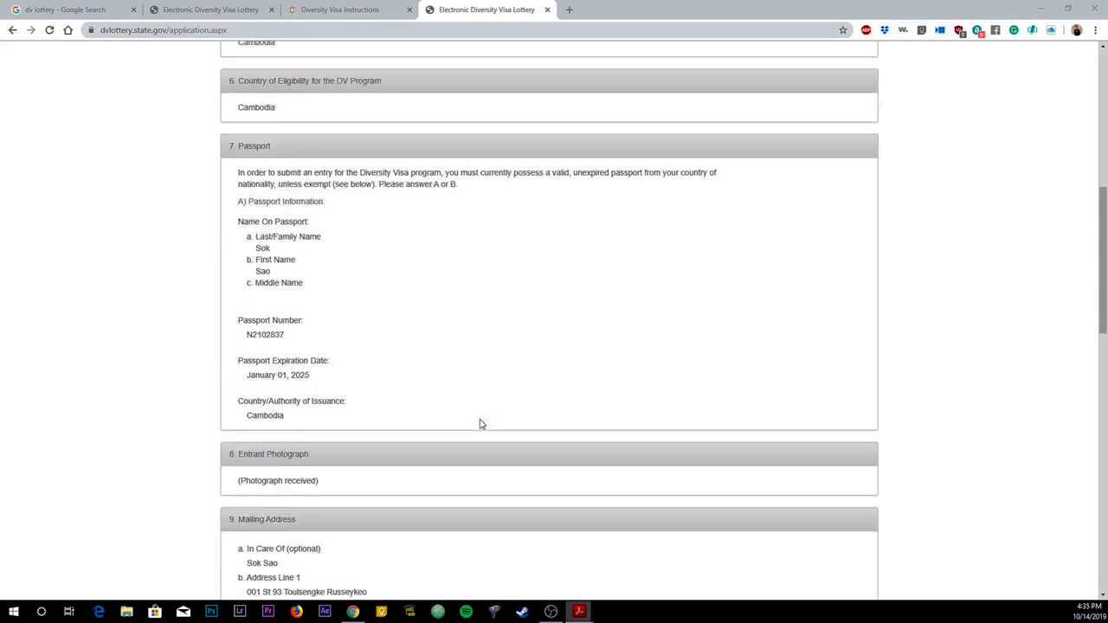